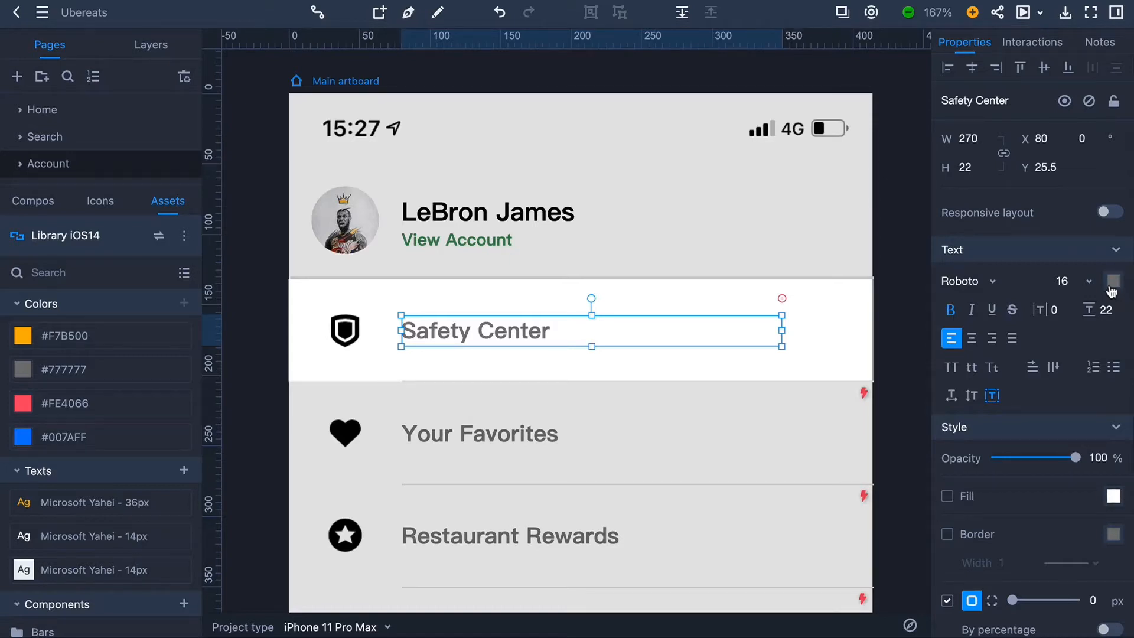
- Change the Safety Center text to black and set its font to SimSun
left_click(1112, 282)
left_click(966, 537)
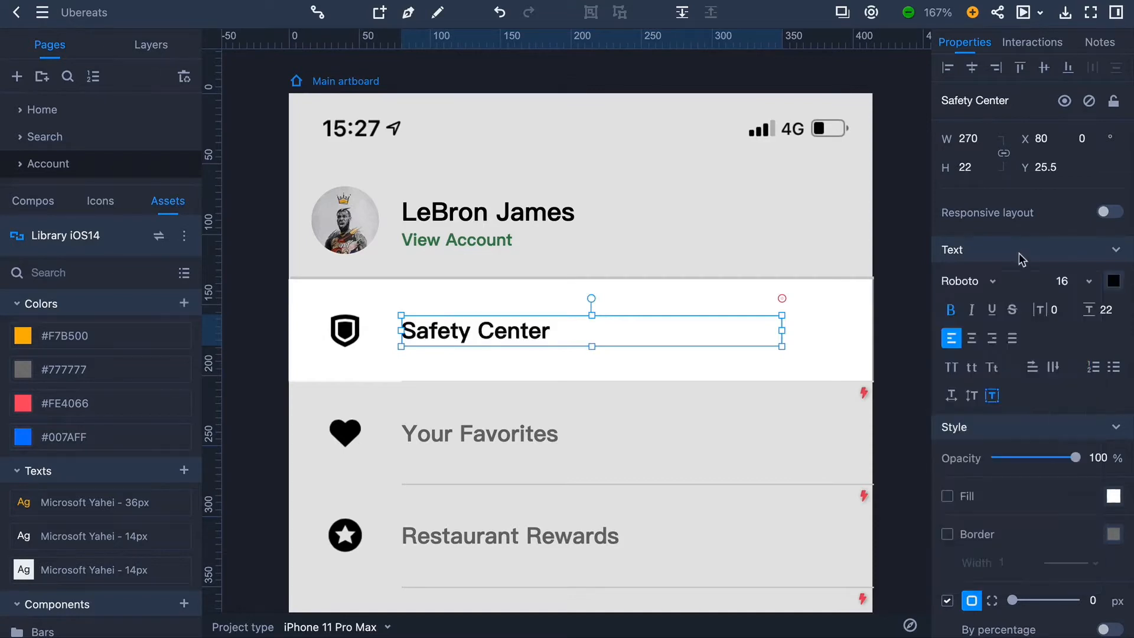
left_click(991, 282)
left_click(980, 346)
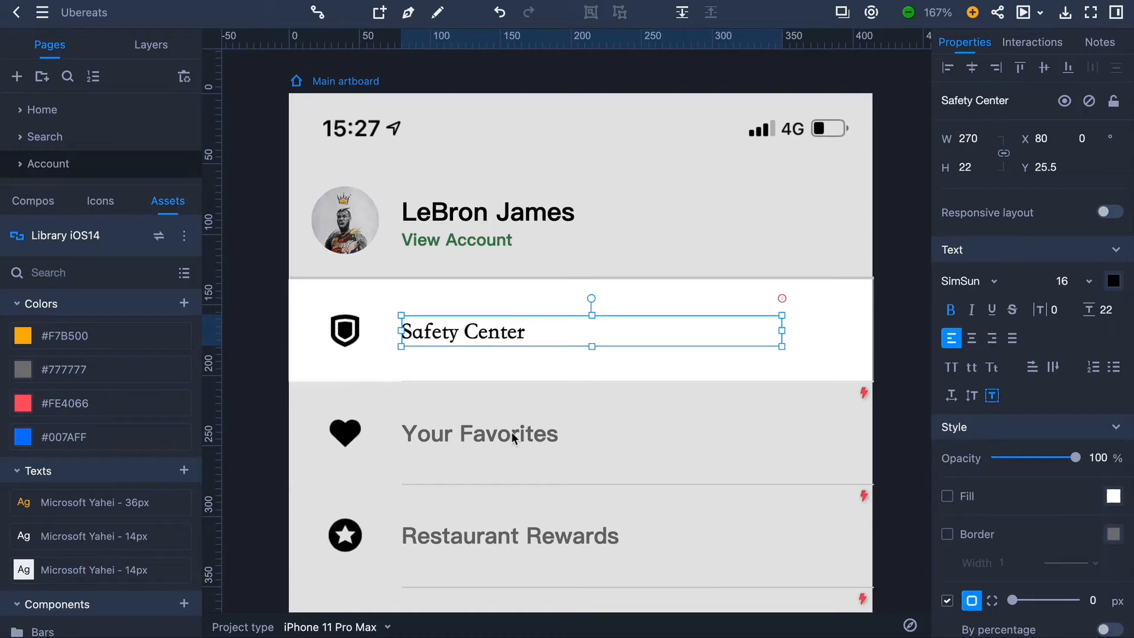
- Change the Your Favorites text to black and set its font to SimSun
left_click(511, 431)
left_click(1113, 281)
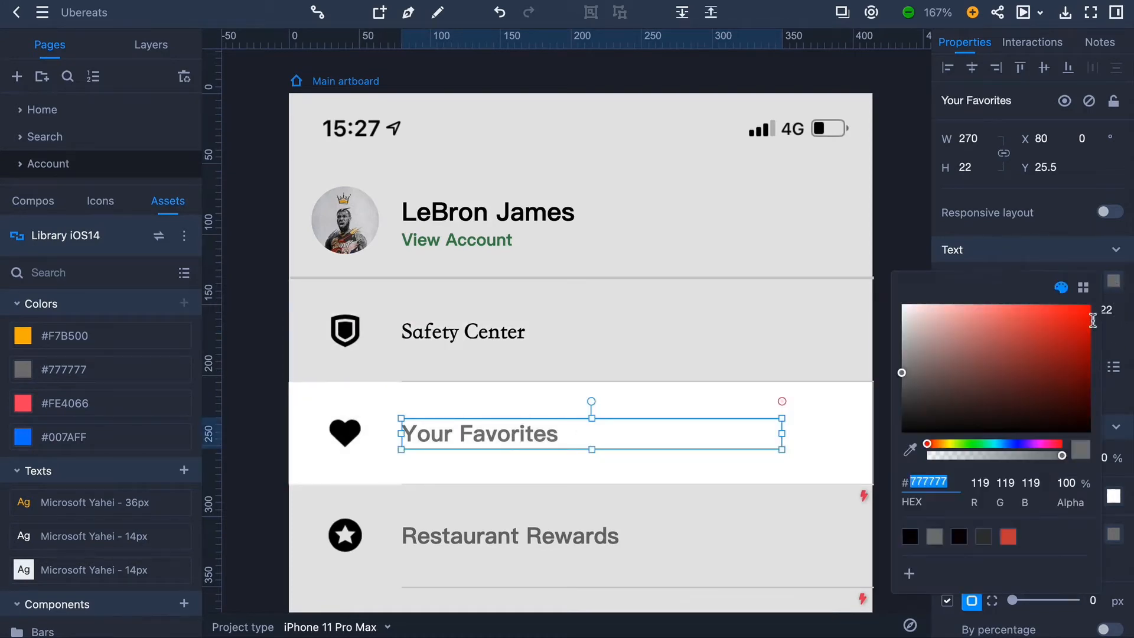
left_click(910, 536)
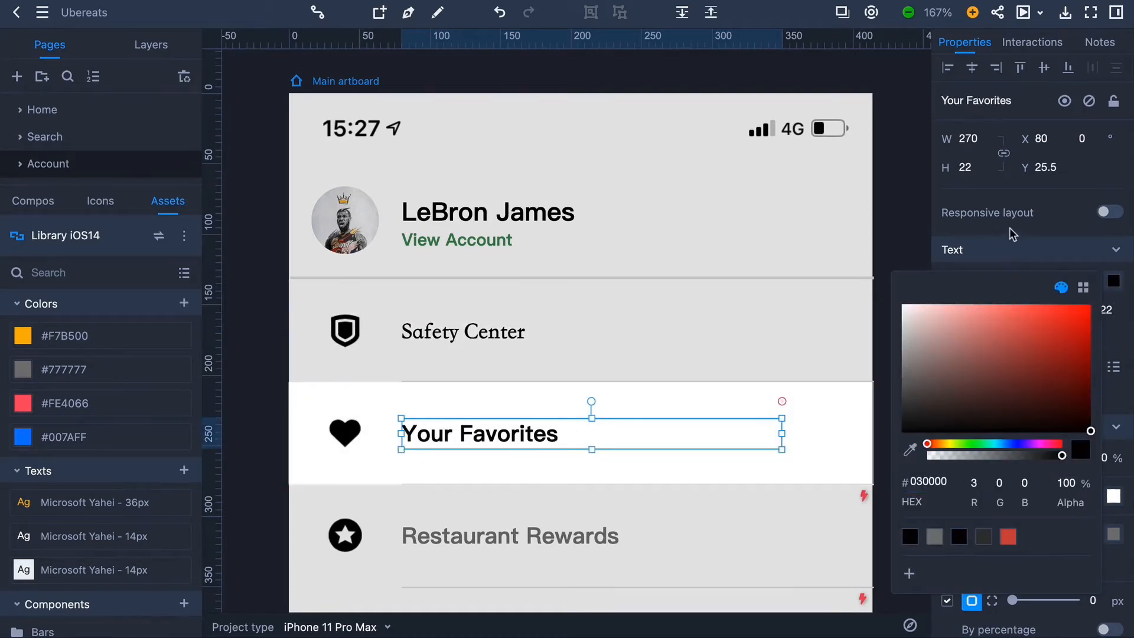
left_click(1009, 228)
left_click(968, 281)
left_click(974, 348)
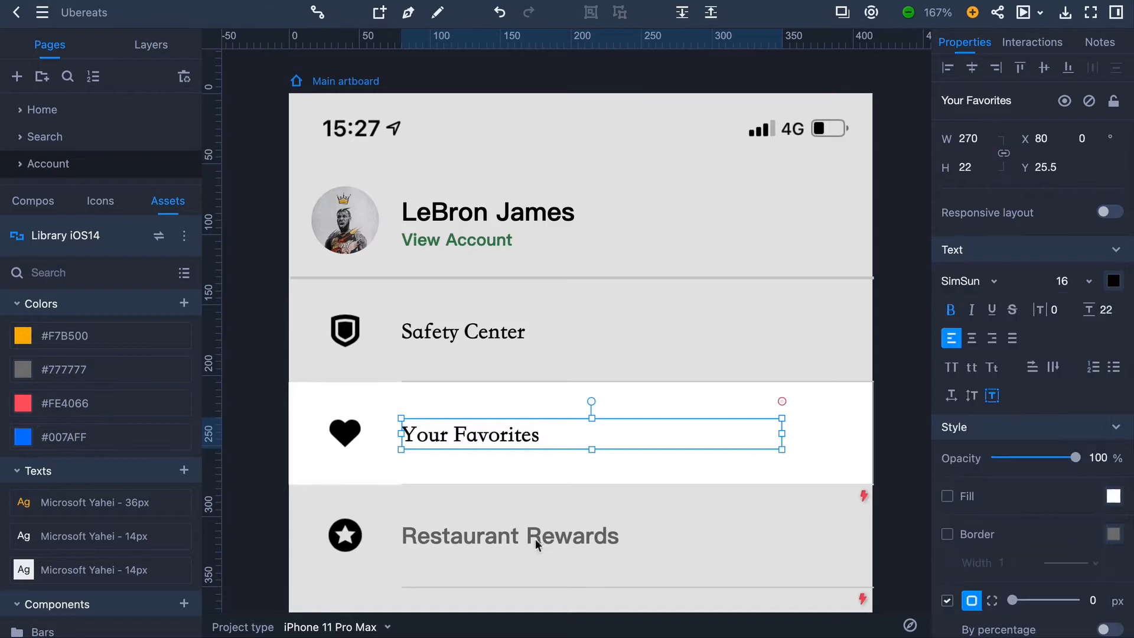
- Change the Restaurant Rewards text to black and set its font to SimSun
left_click(535, 538)
left_click(1113, 281)
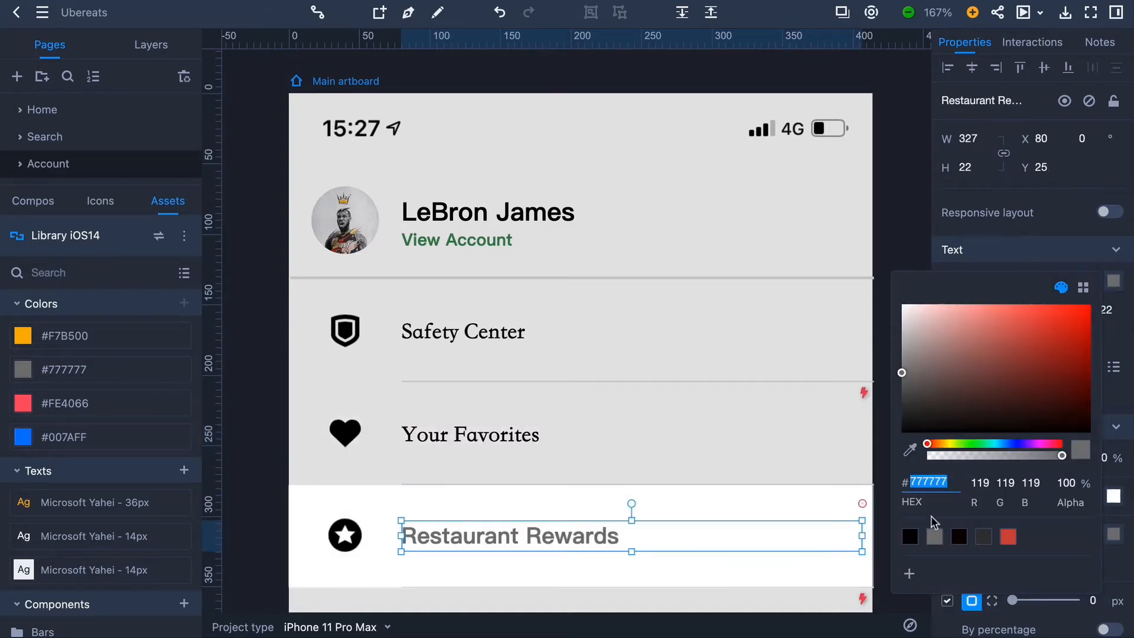
left_click(910, 536)
left_click(961, 264)
left_click(980, 282)
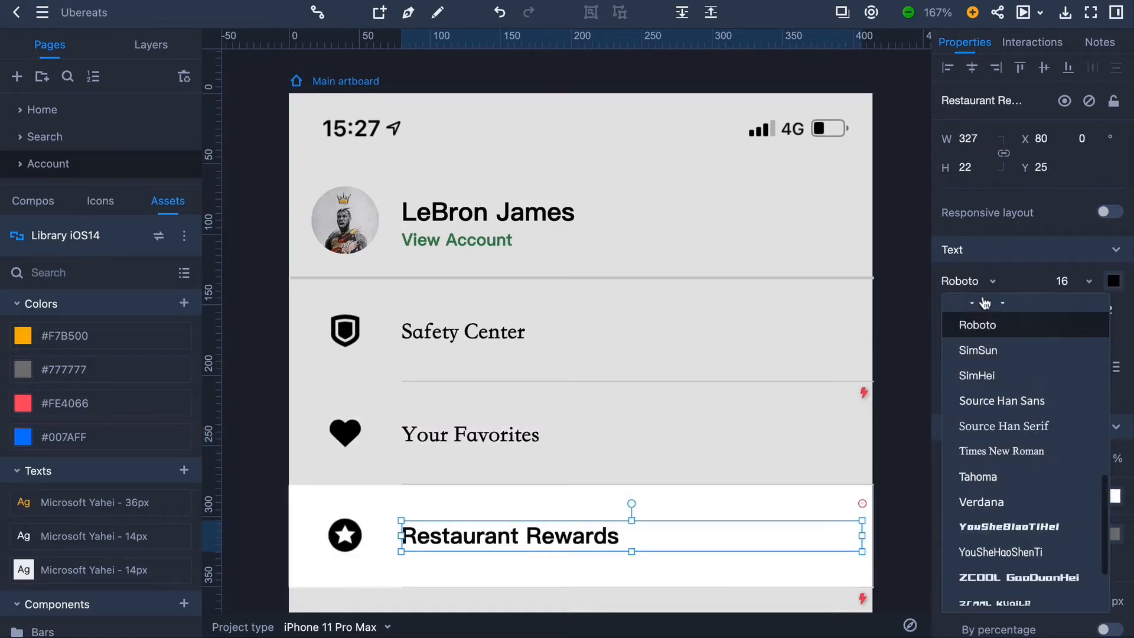
left_click(982, 351)
left_click(831, 280)
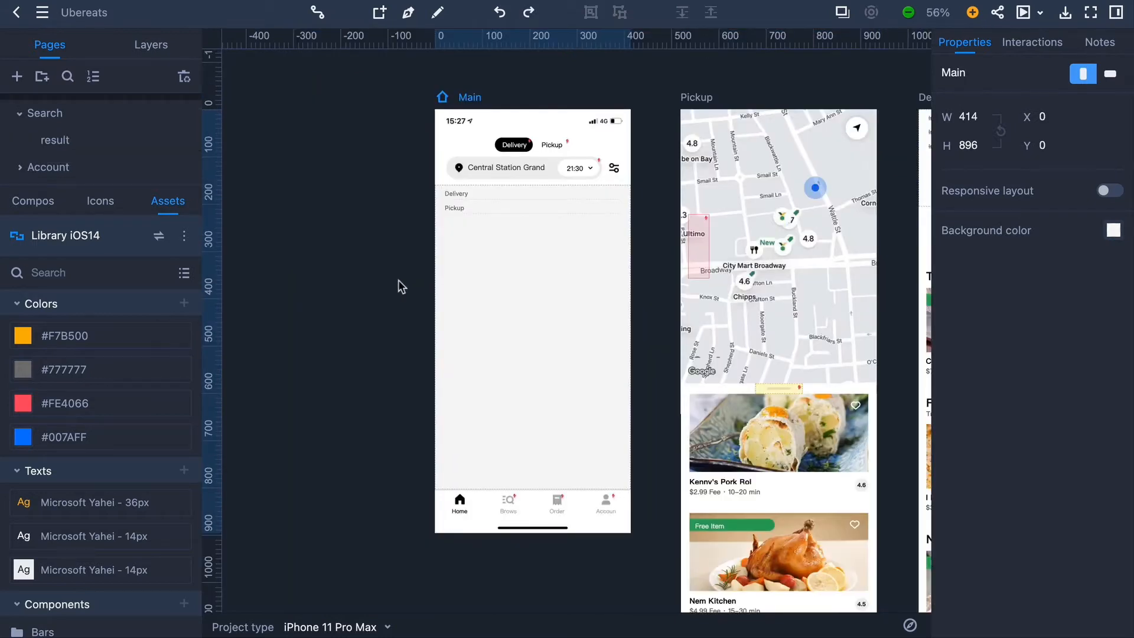
- Copy the tab bar from the Home page's Main artboard into the Search page's main artboard
scroll(106, 118, "up", 2)
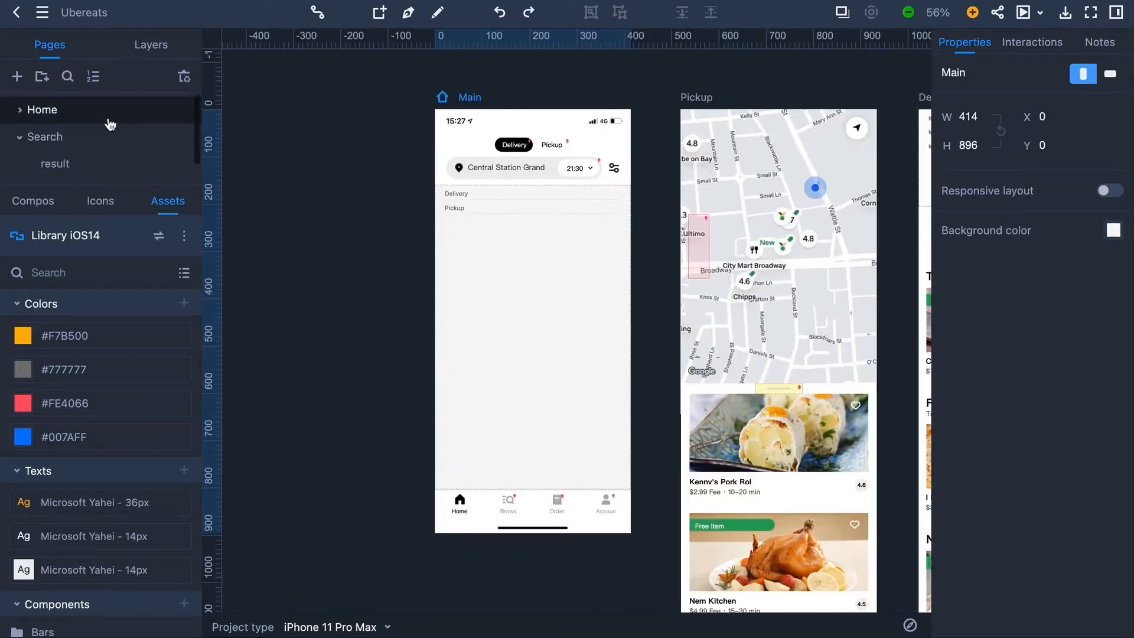
double_click(107, 117)
key("Return")
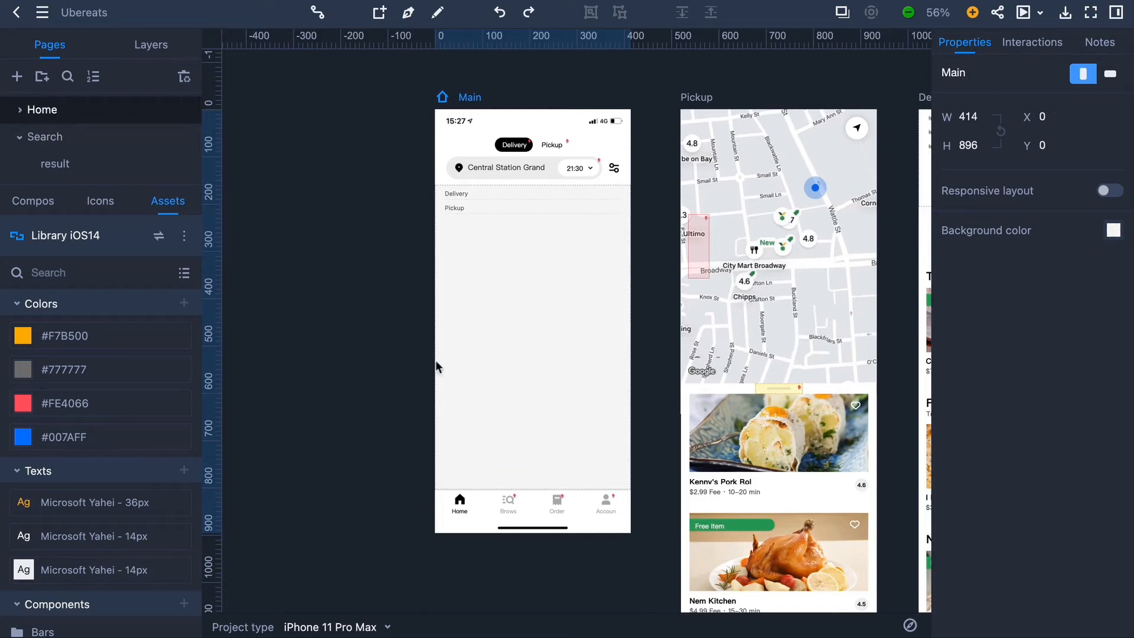
left_click(535, 507)
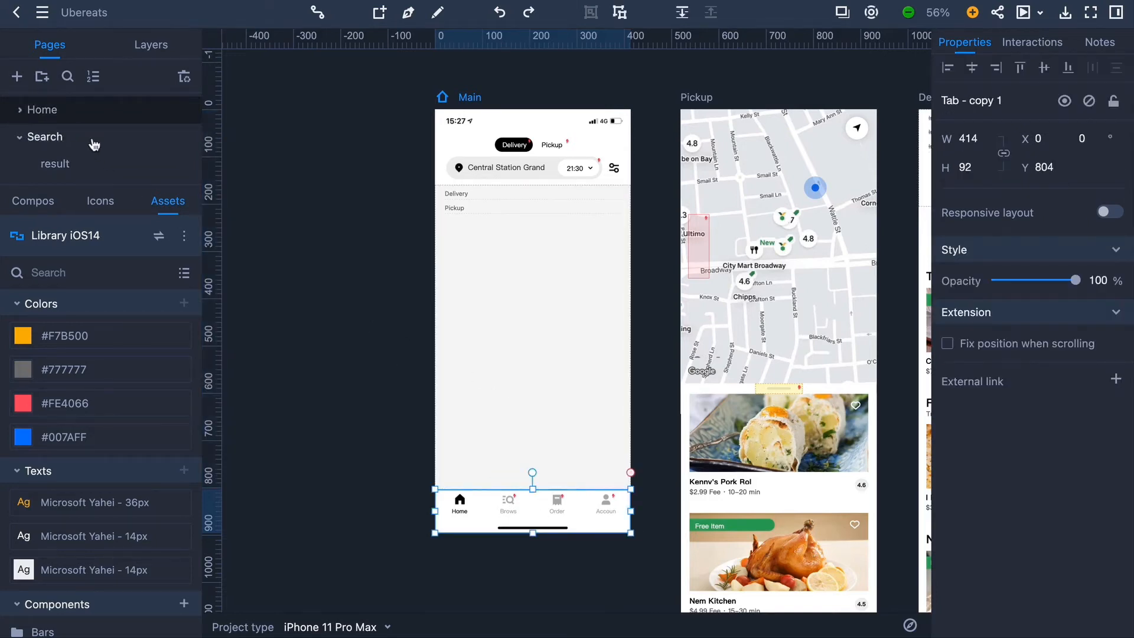
left_click(44, 136)
left_click(496, 98)
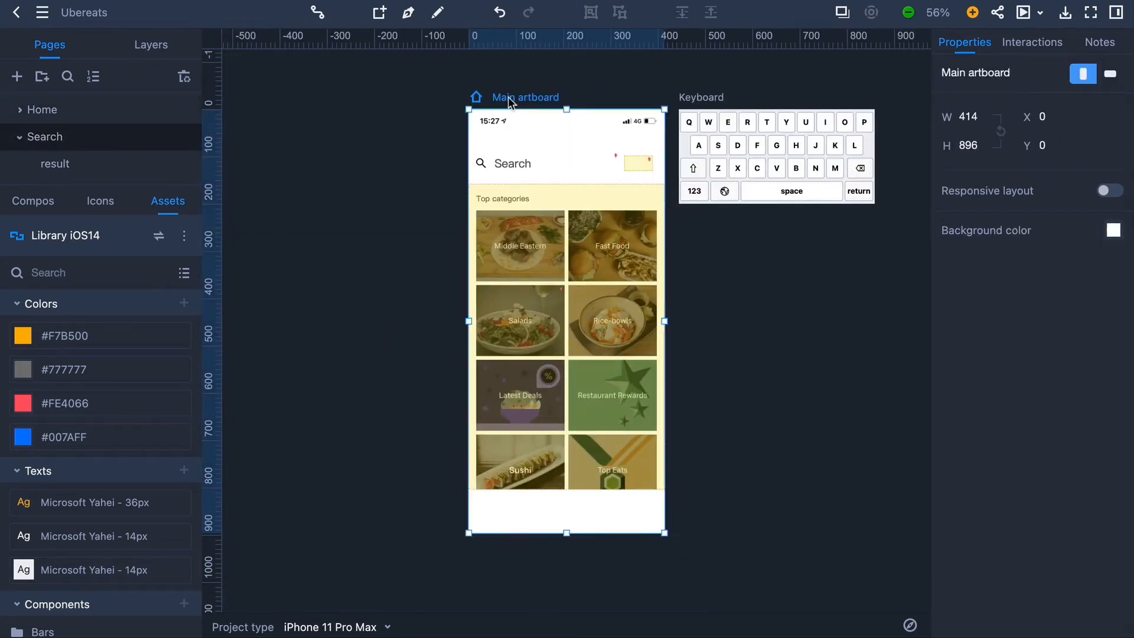
key("ctrl+v")
- Paste the copied tab bar into the main artboard of the result page
left_click(55, 166)
left_click(515, 115)
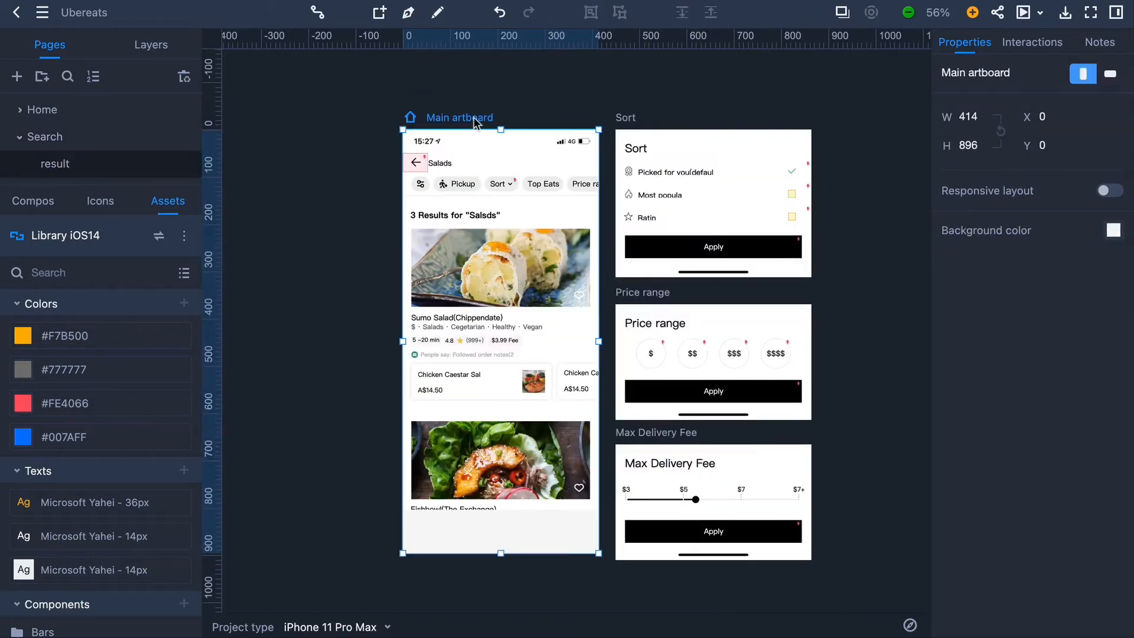
key("ctrl+v")
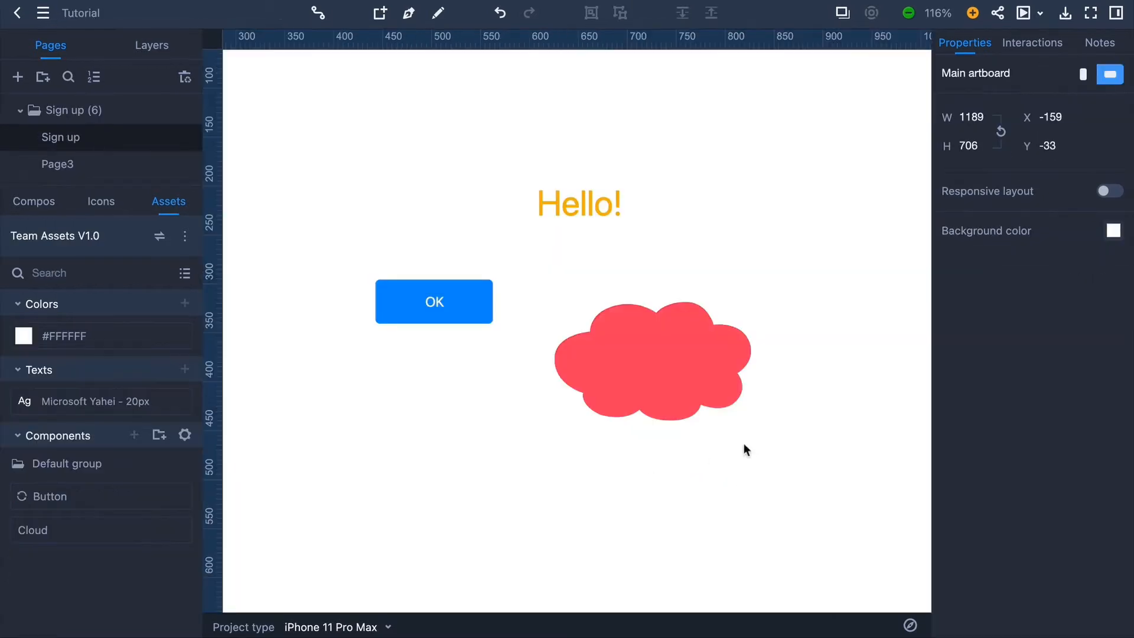
- Add the red cloud's colors and the Hello! text's style to the asset library
right_click(698, 353)
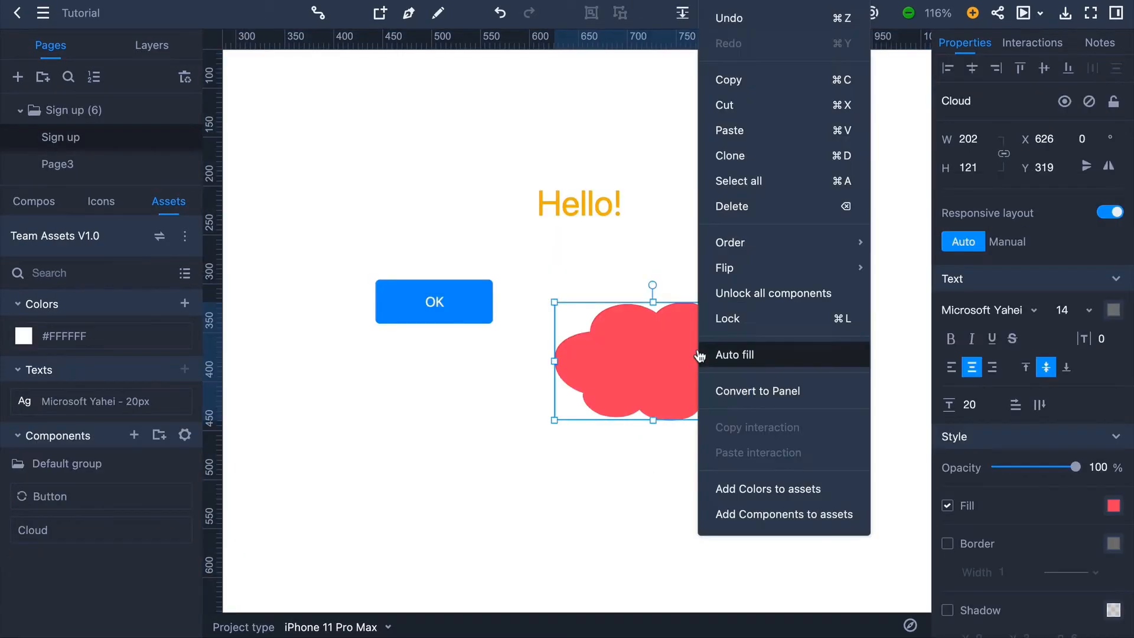
left_click(762, 490)
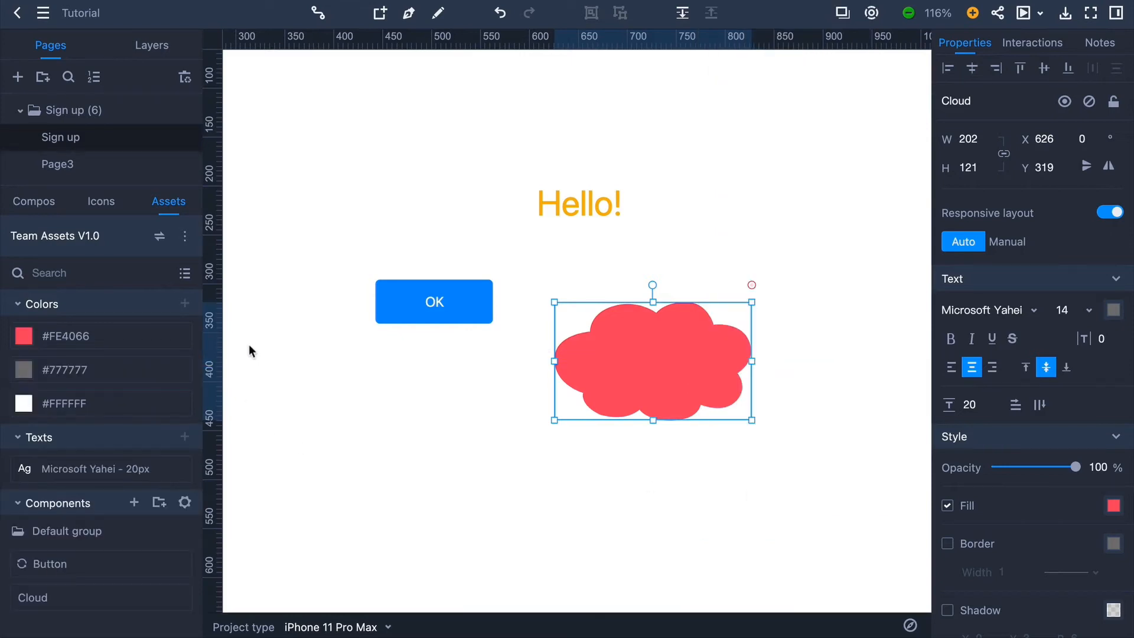
left_click(562, 214)
right_click(562, 214)
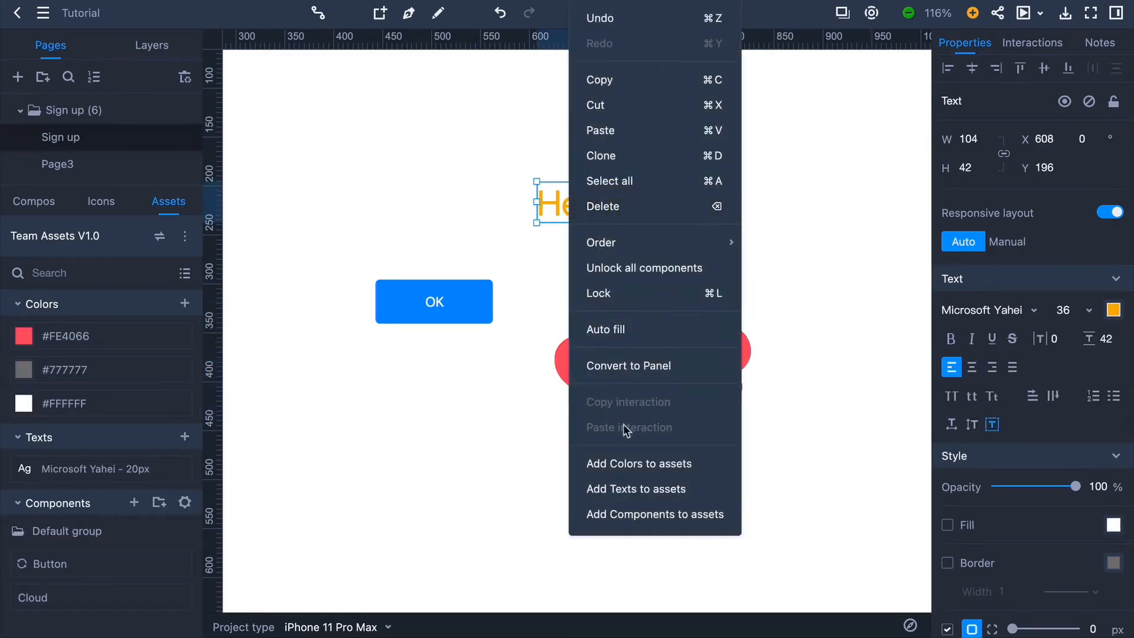
left_click(622, 490)
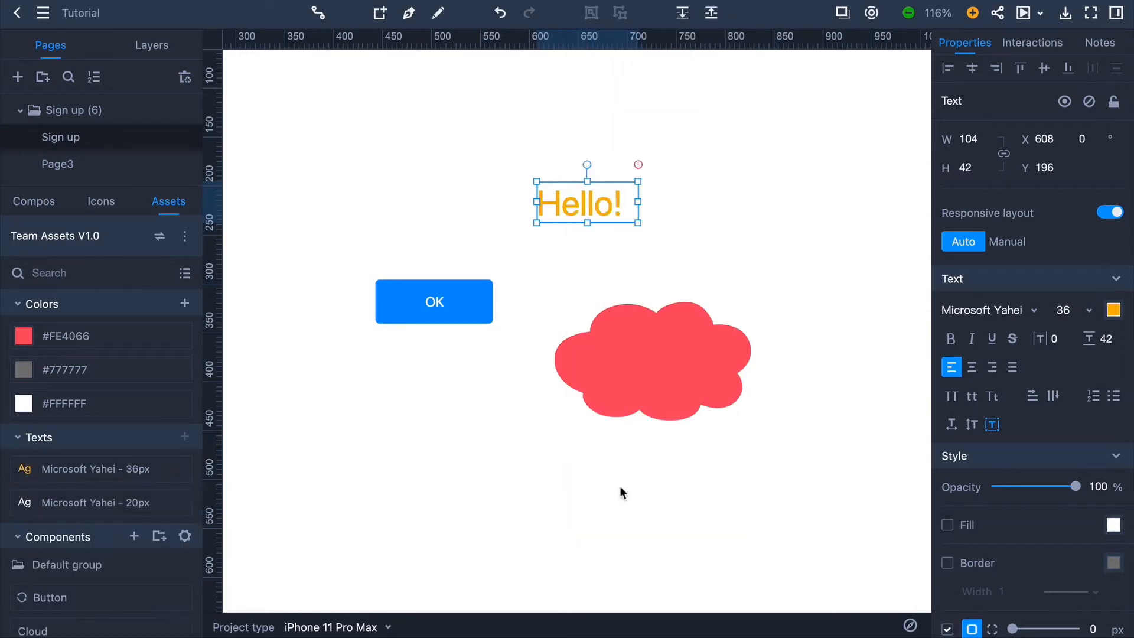
- Add the OK button to the Default group of component assets as Button1, without auto-sync to instances
left_click(470, 308)
right_click(470, 307)
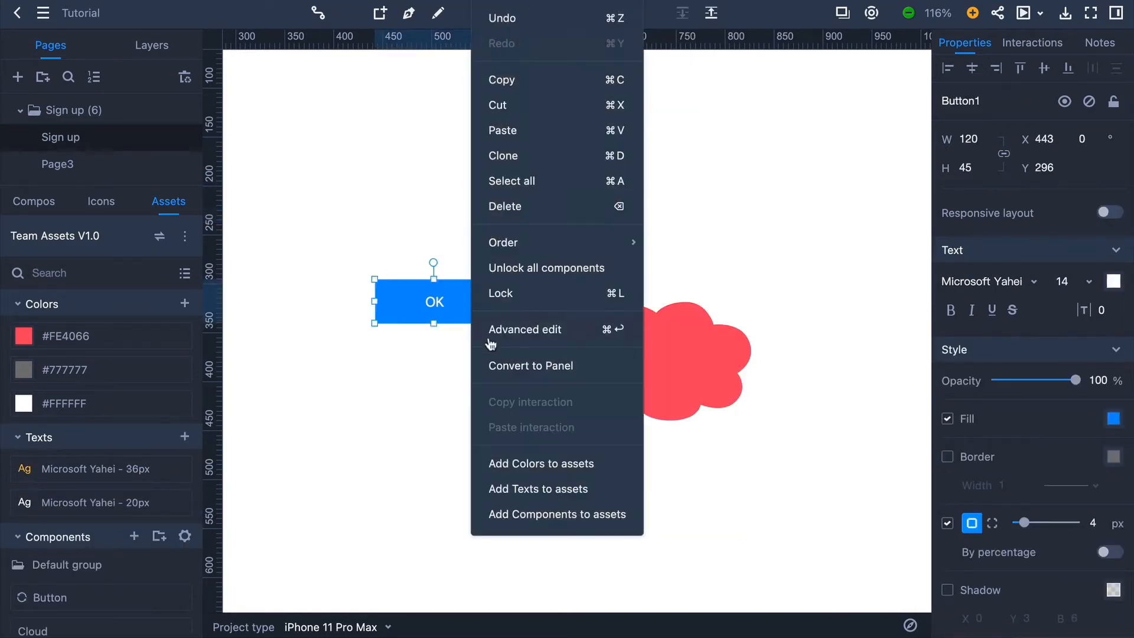
left_click(526, 513)
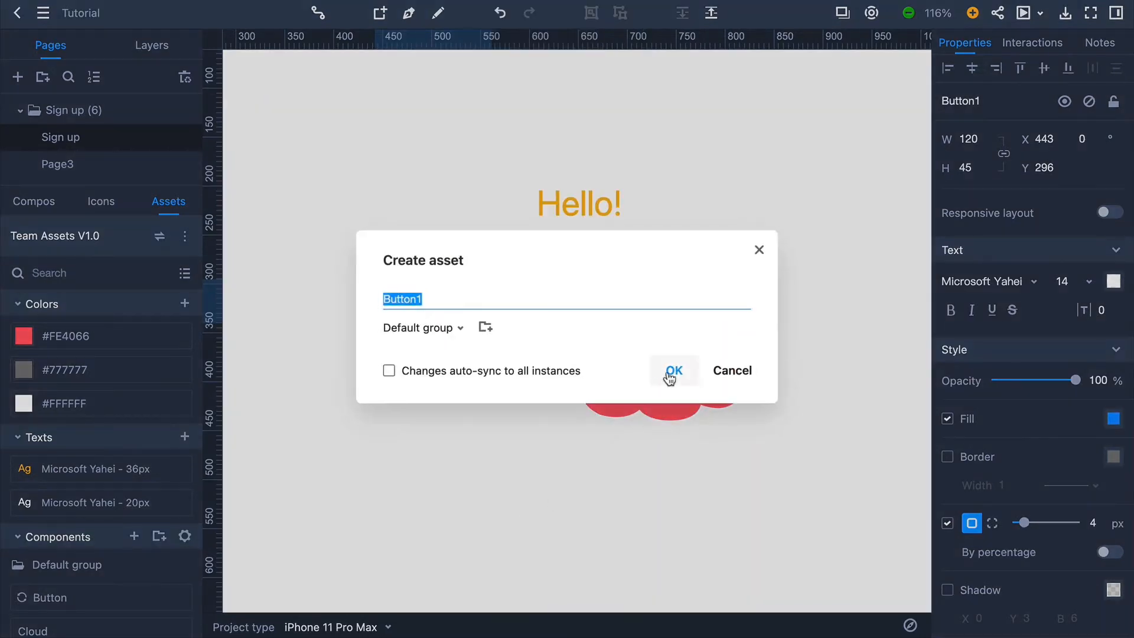
left_click(673, 370)
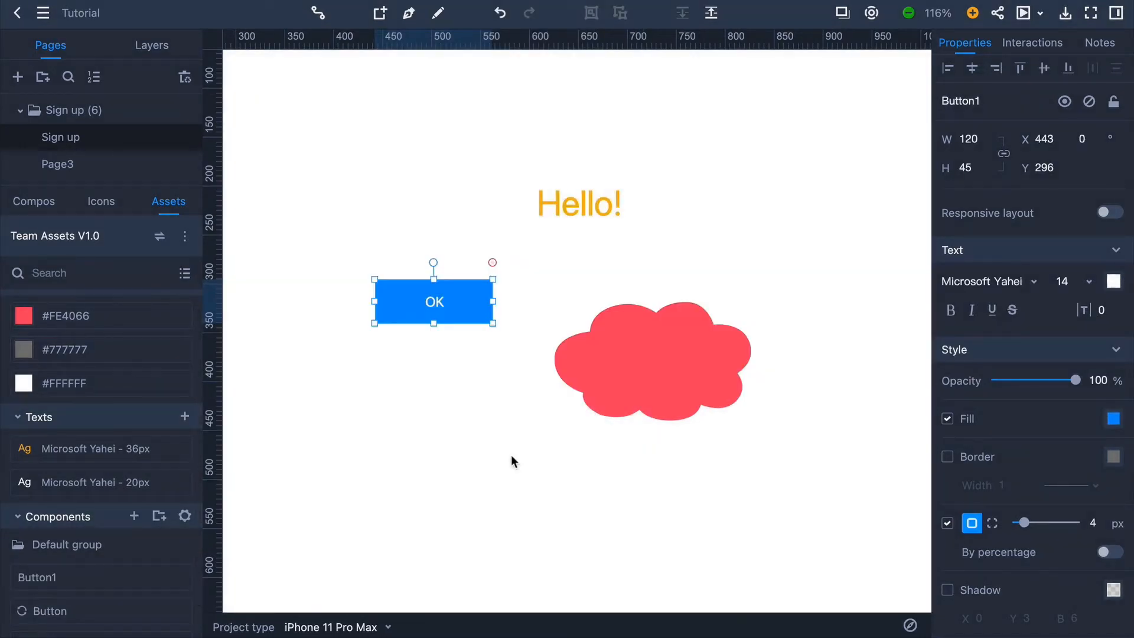
left_click(511, 461)
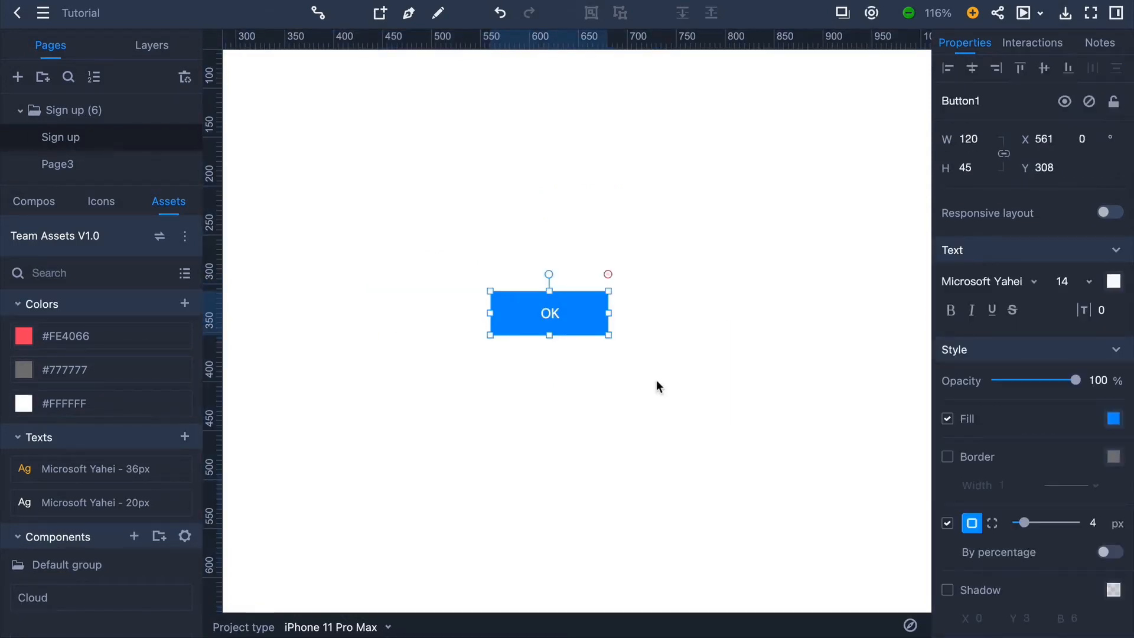
- Add the OK button to the component assets as Button1 with changes auto-syncing to all instances
left_click(657, 381)
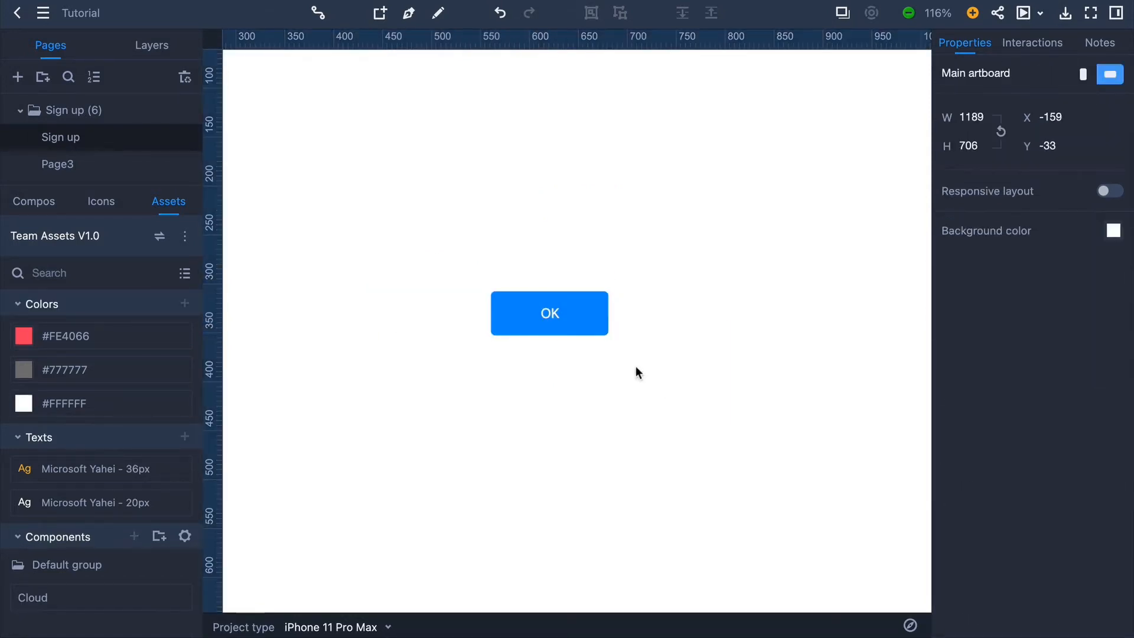
right_click(589, 313)
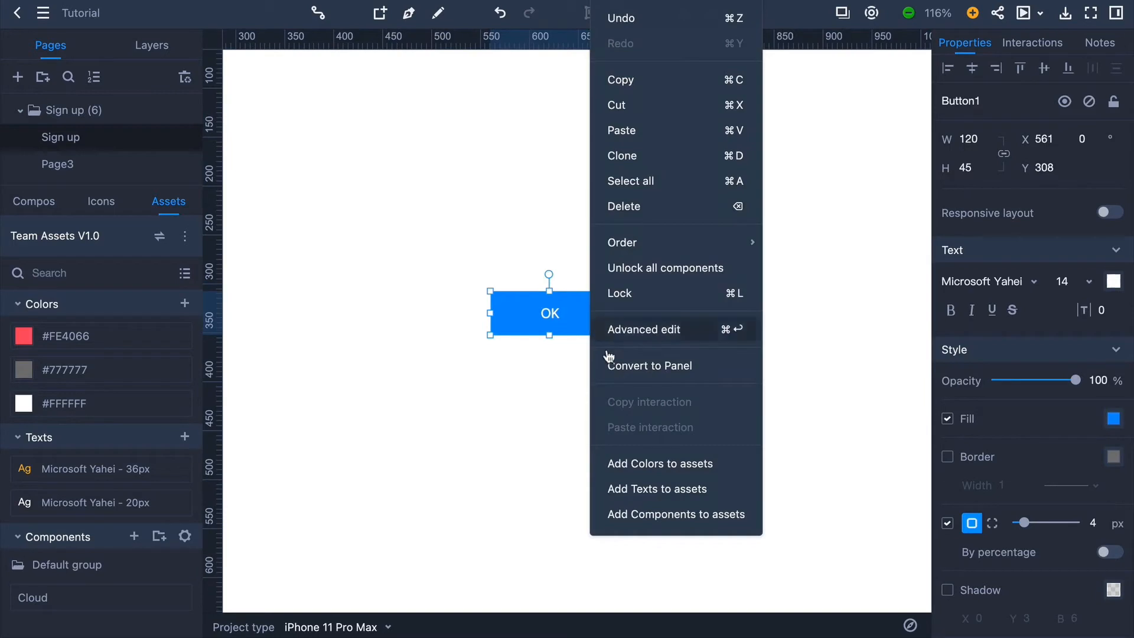
left_click(656, 516)
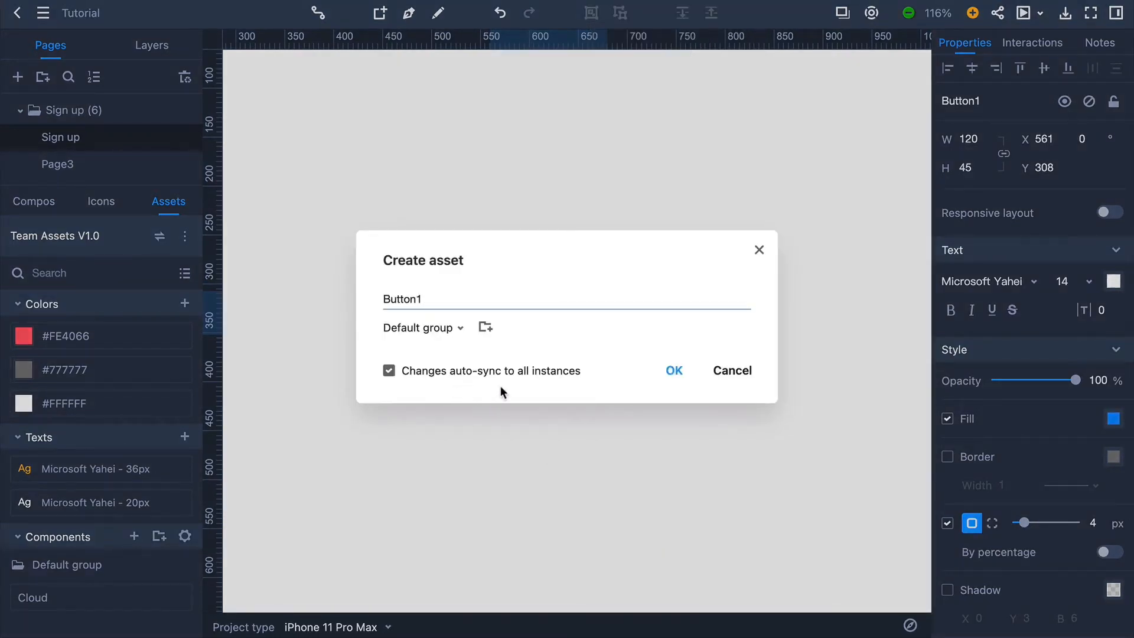
left_click(673, 372)
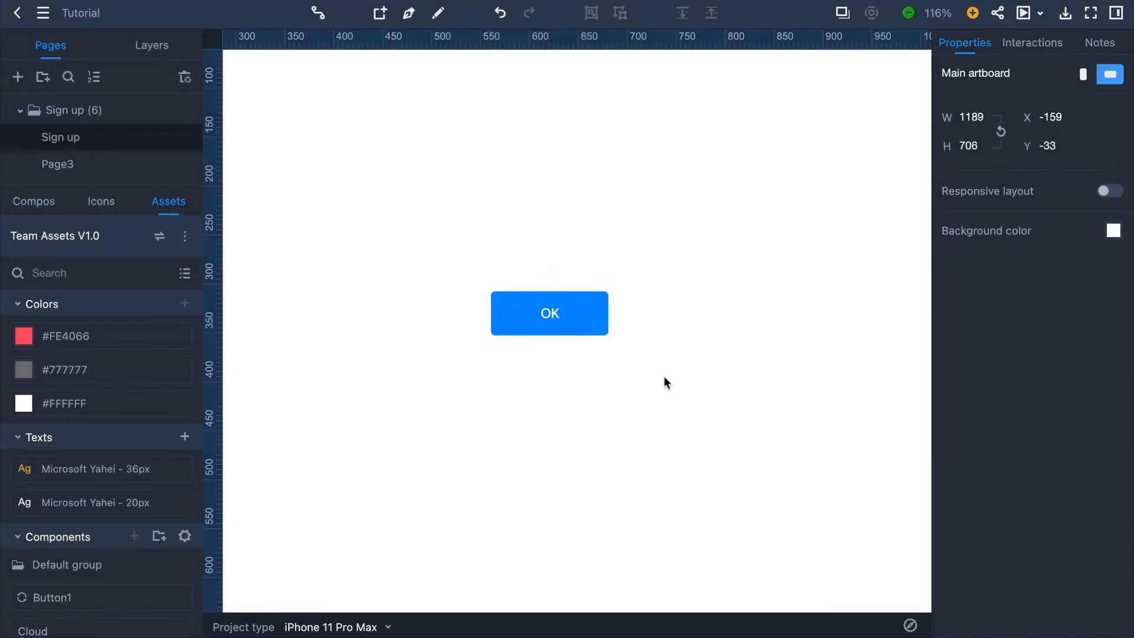
- Place a Button1 asset instance beside the existing OK button and align the two buttons along their top edges
scroll(146, 477, "down", 1)
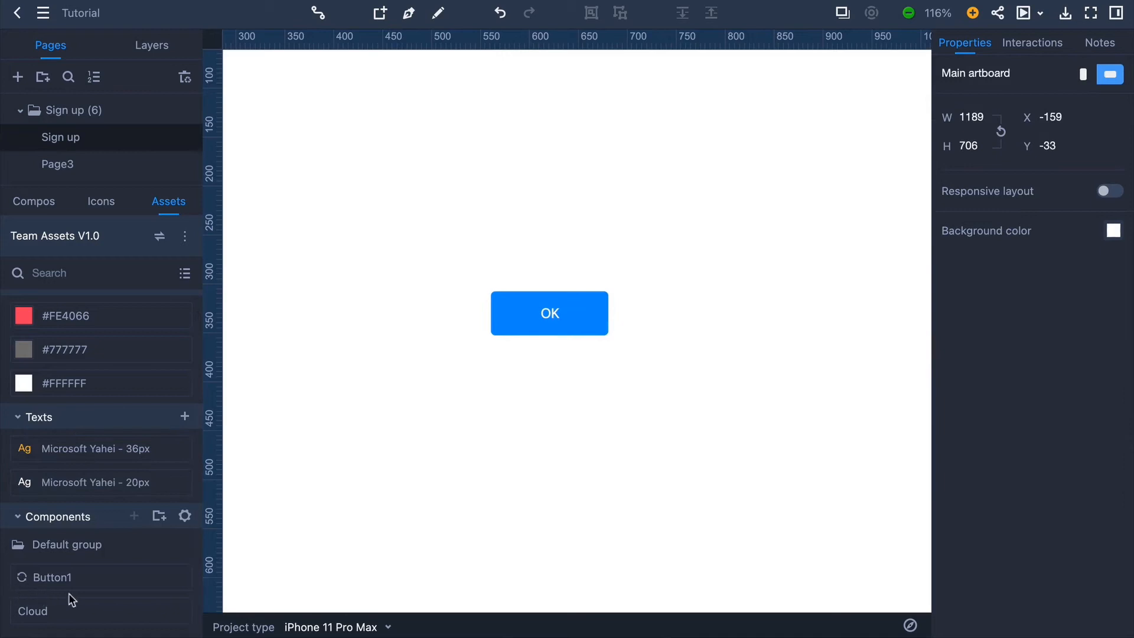
left_click_drag(59, 590, 727, 330)
left_click_drag(785, 373, 492, 283)
left_click_drag(723, 316, 651, 333)
left_click(1020, 68)
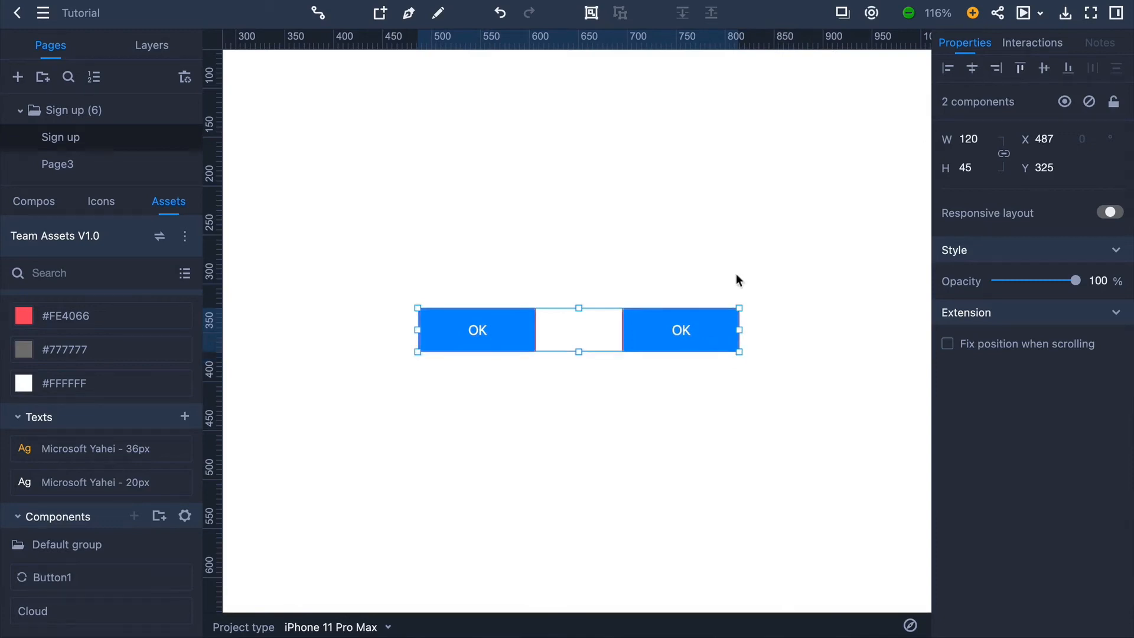
left_click(546, 391)
- Edit the Button1 component, change its fill to red and apply the change to its instances
double_click(529, 332)
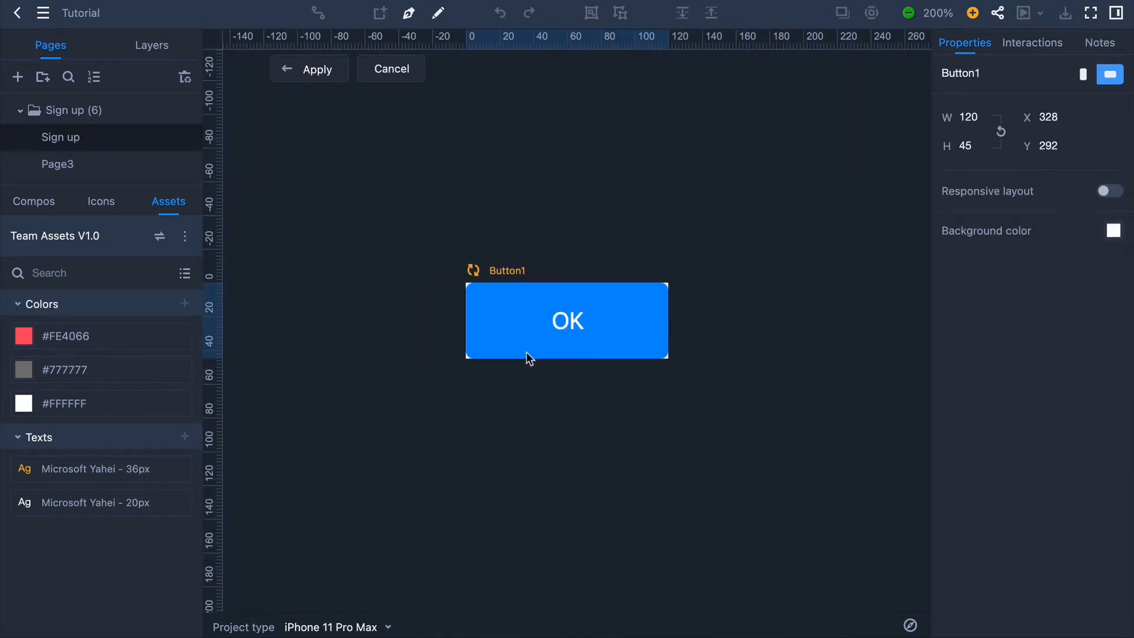
left_click(628, 334)
left_click(1113, 418)
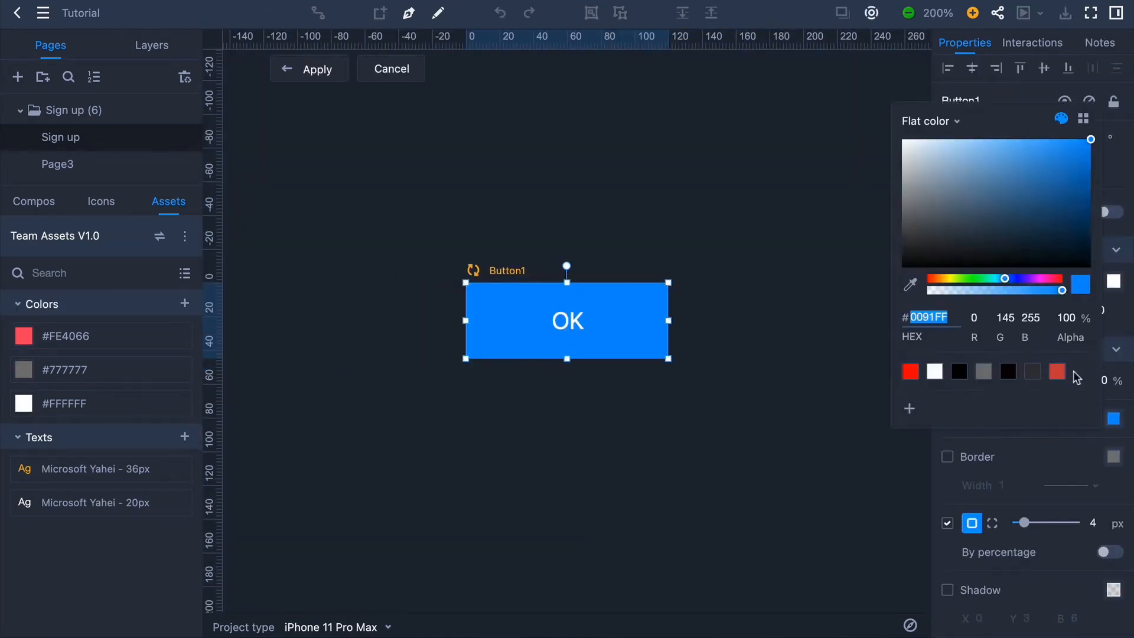
left_click(910, 371)
left_click(738, 229)
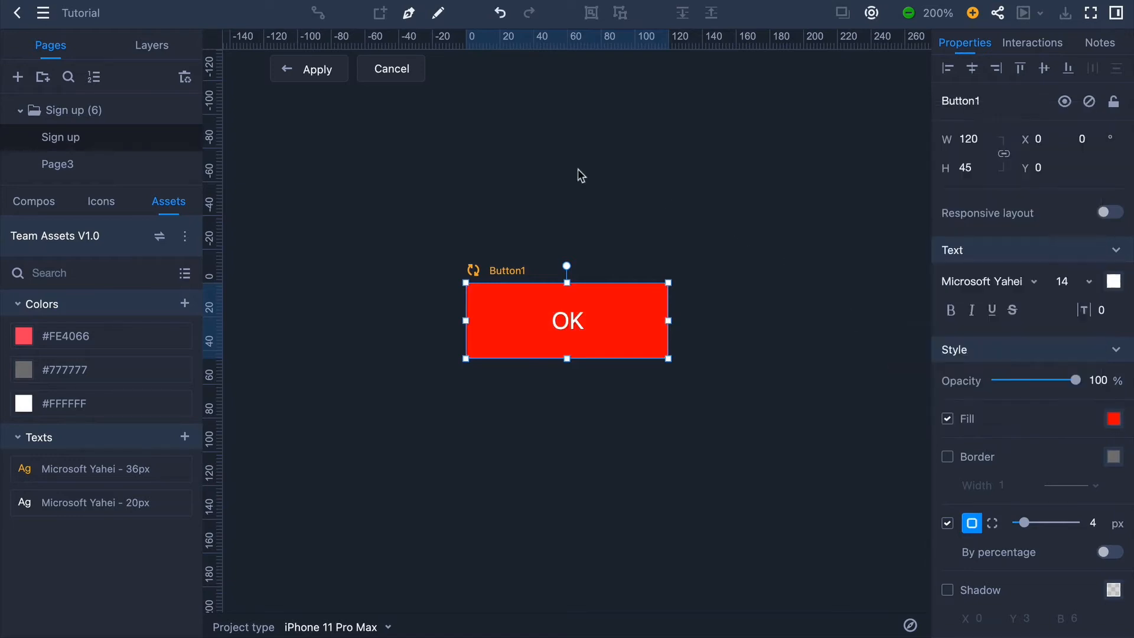
left_click(324, 80)
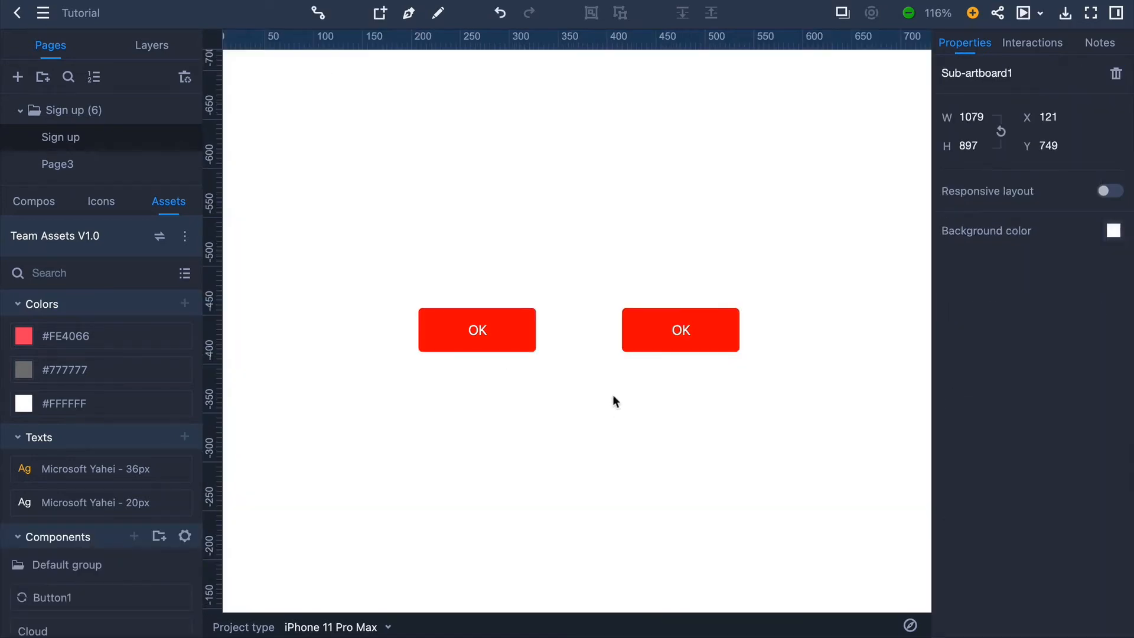
- Add the blue OK button to the Default group of component assets as Button2, with auto-sync to instances disabled
key("super+z")
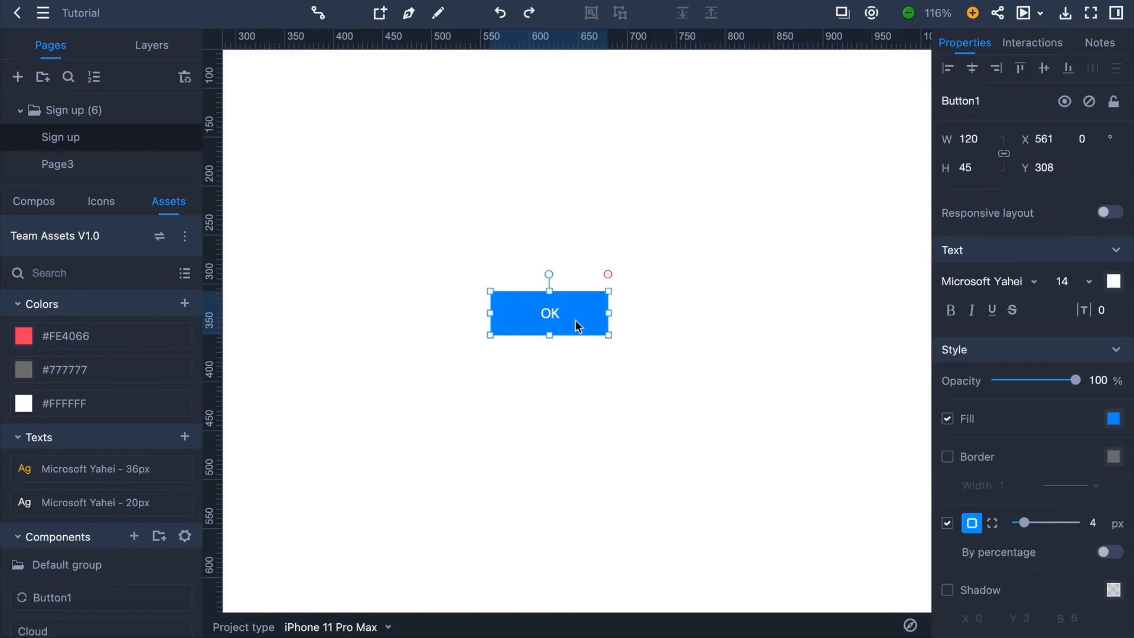
right_click(575, 320)
left_click(656, 514)
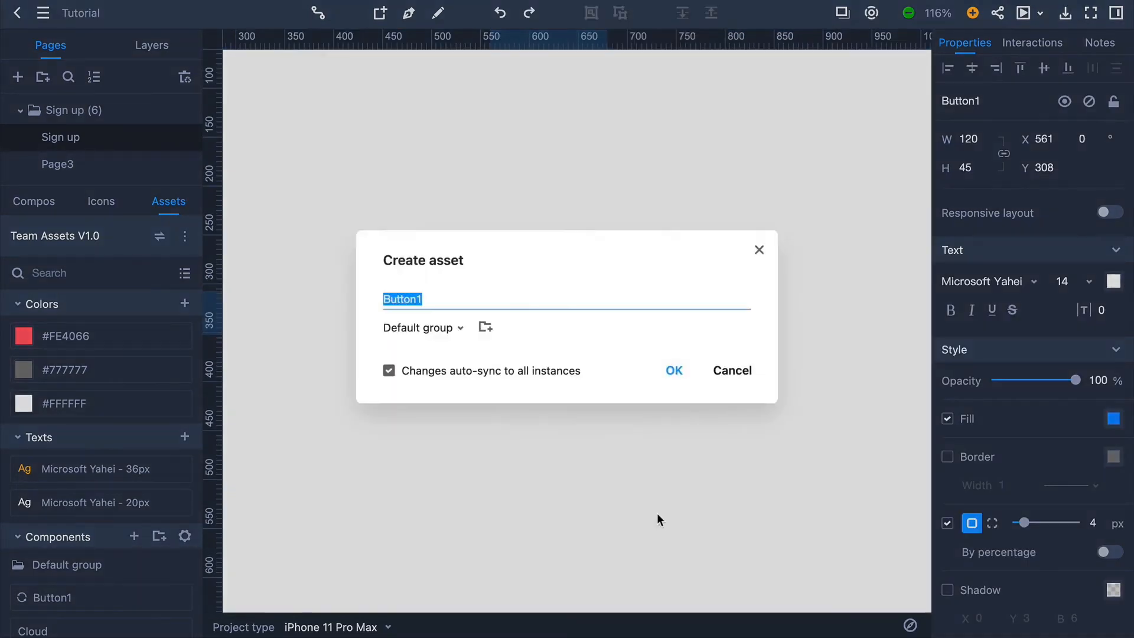
left_click(389, 370)
left_click(549, 297)
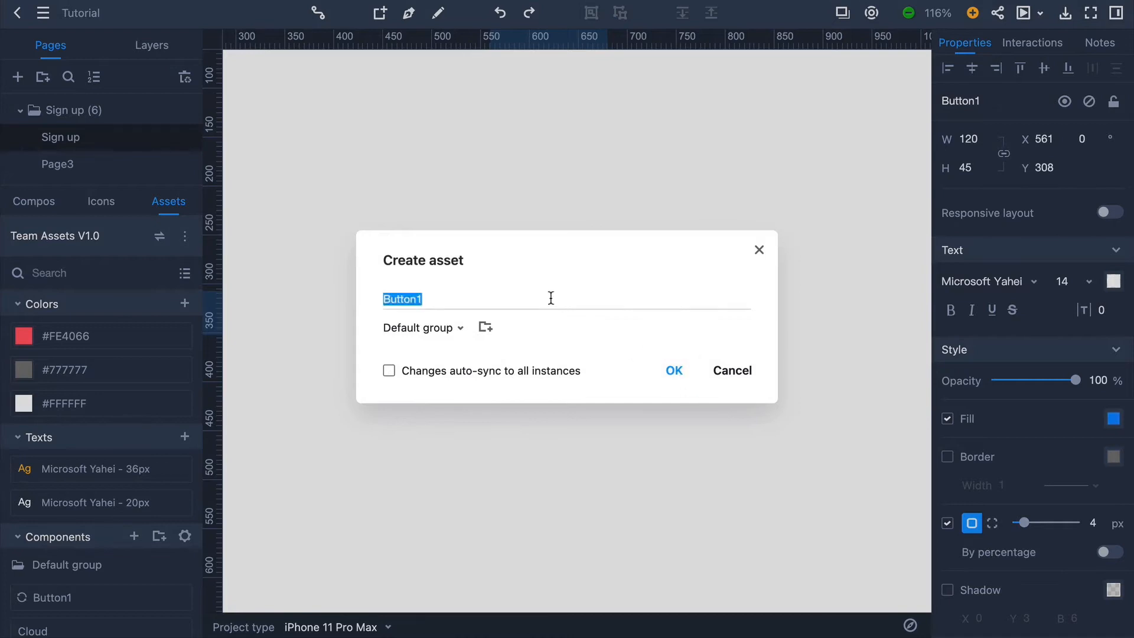
key("BackSpace")
type("2")
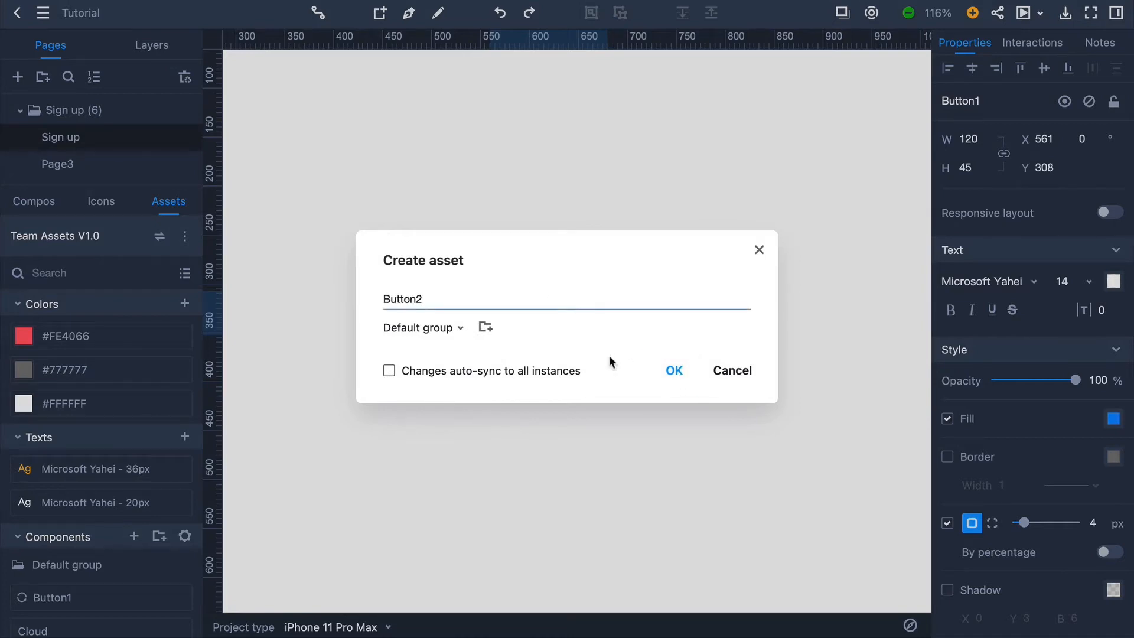
left_click(672, 372)
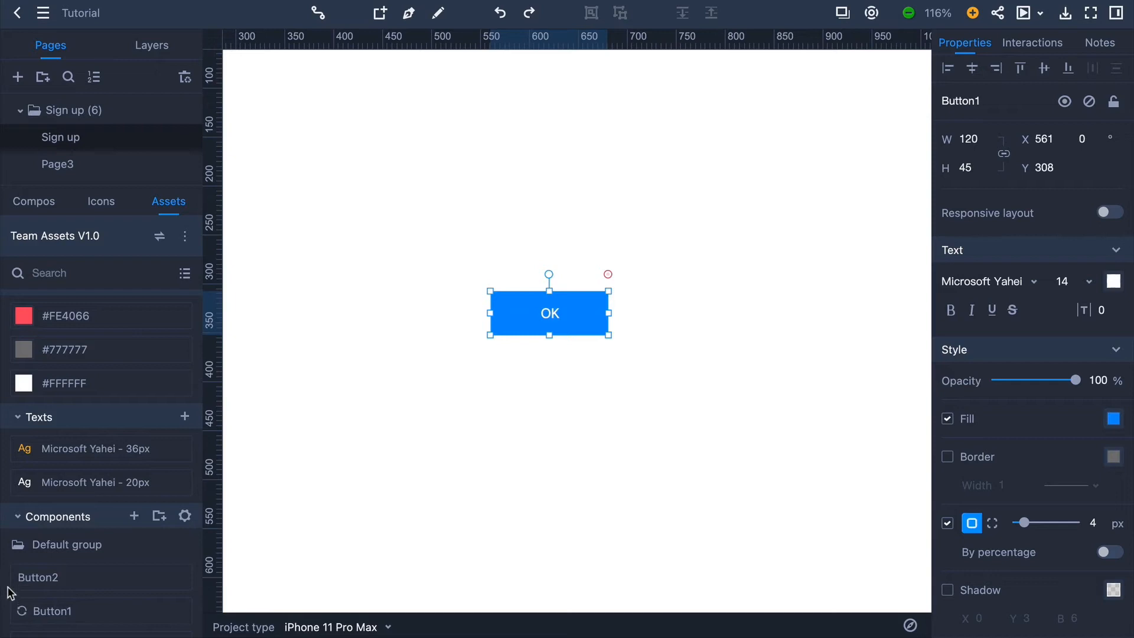
- Place a Button2 asset instance beside the original OK button and set the original button's fill to red #FF0000
left_click_drag(24, 581, 716, 321)
left_click_drag(586, 333, 545, 318)
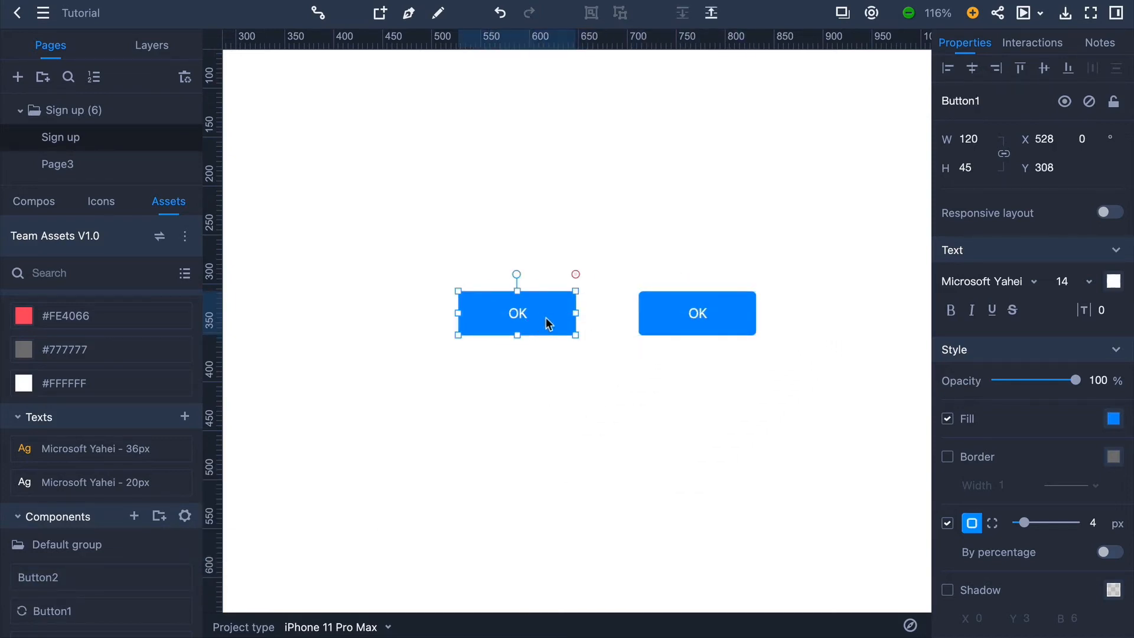
left_click(1113, 418)
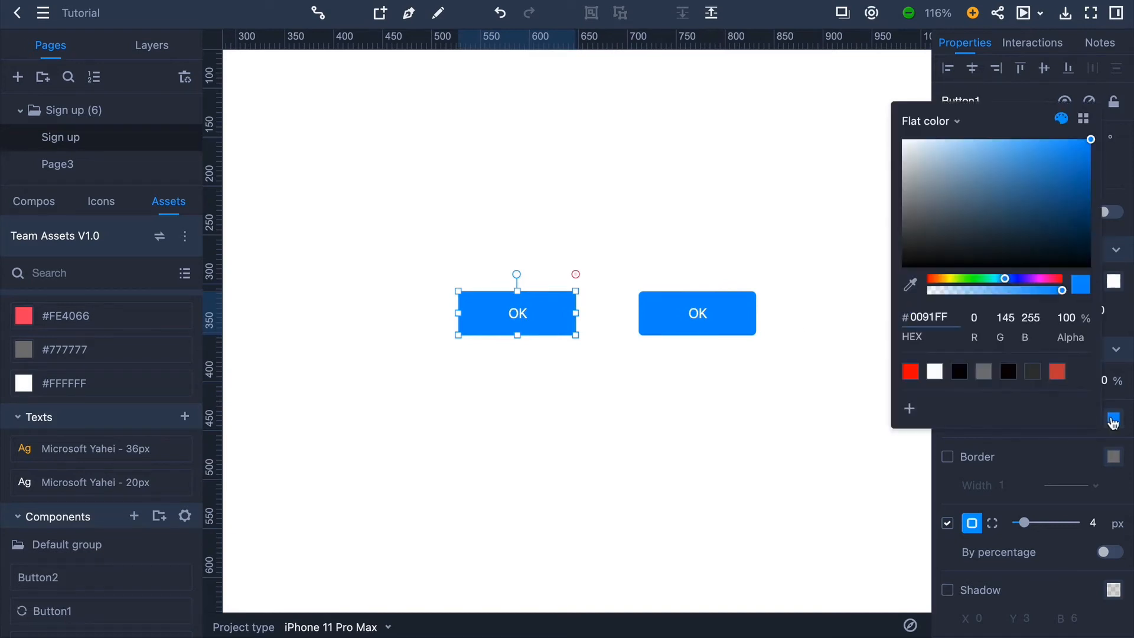
left_click(910, 372)
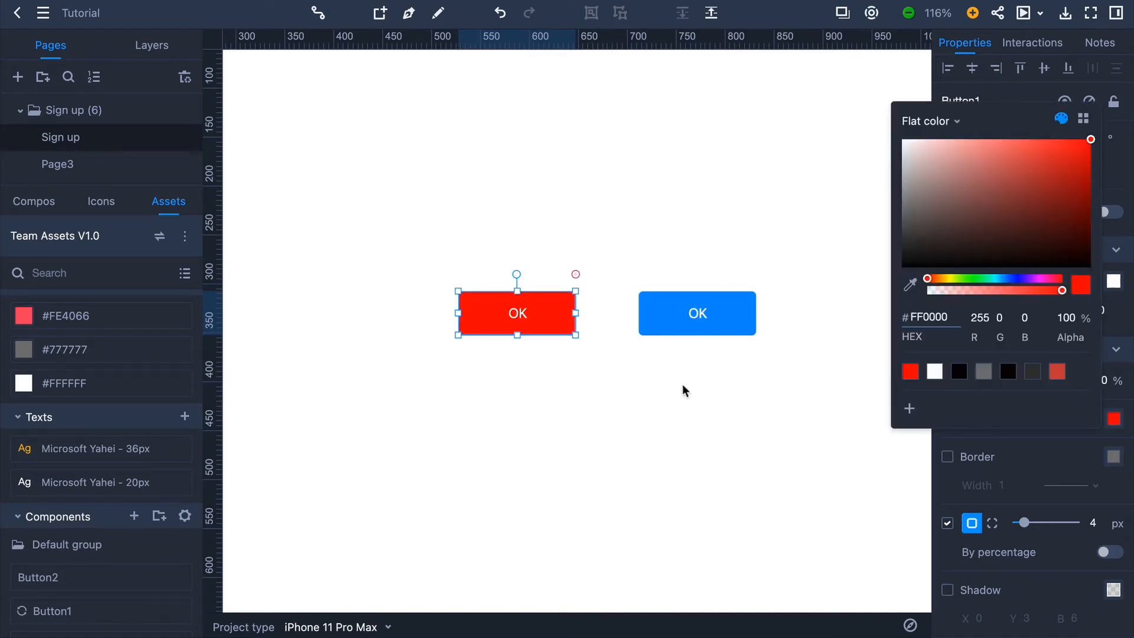
left_click(643, 384)
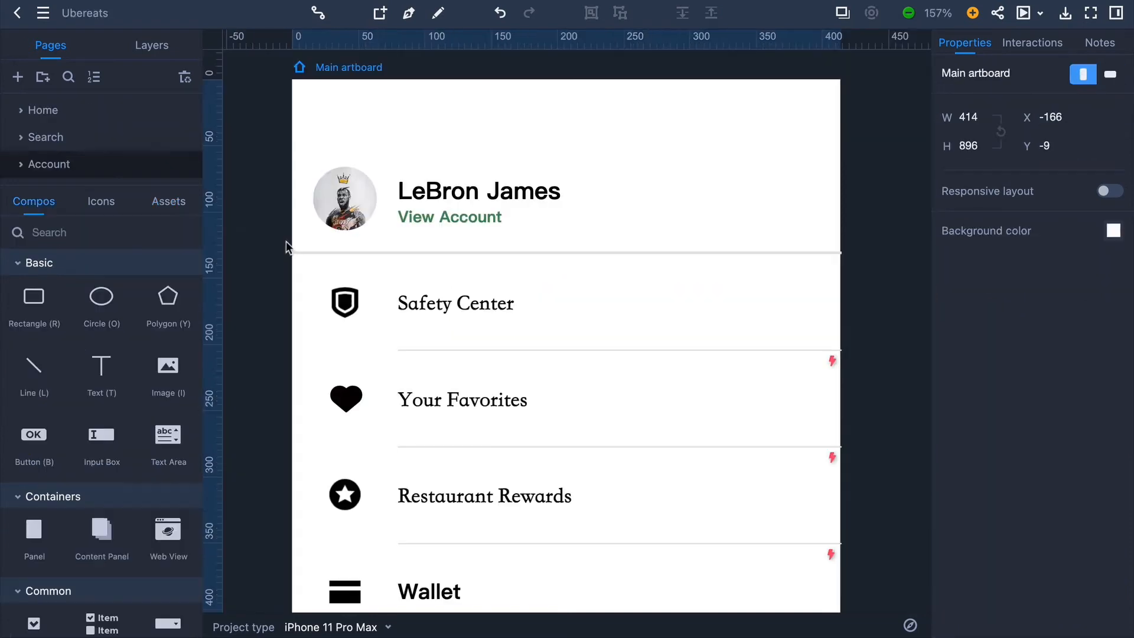
- Apply the SimSun 16px text style from the Library iOS14 assets to the Wallet label
left_click(171, 209)
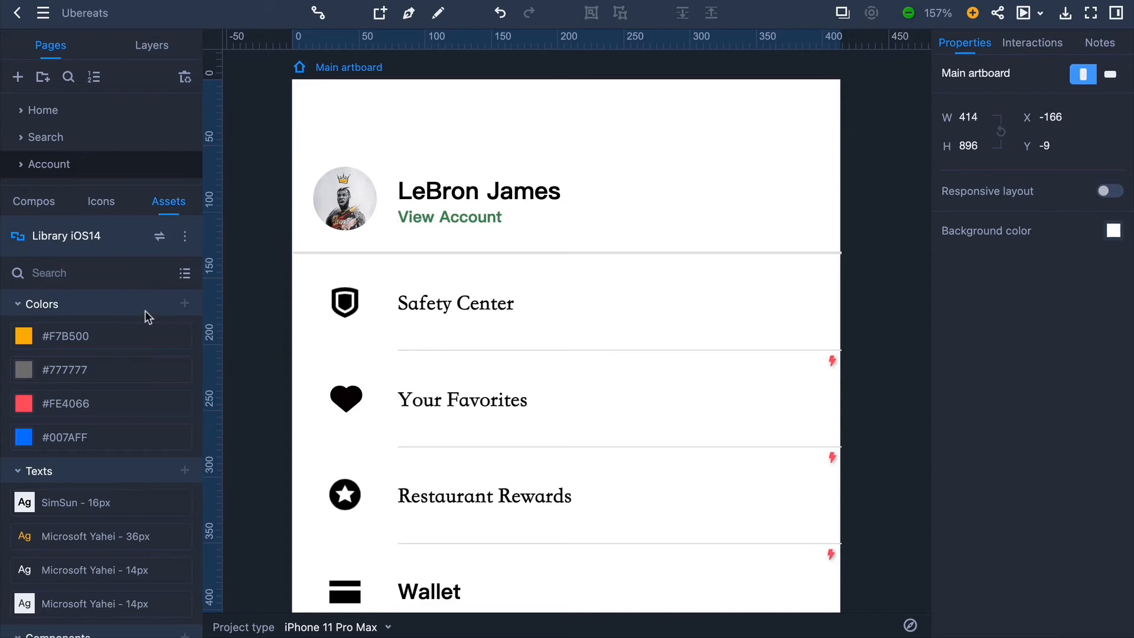
scroll(147, 317, "down", 5)
scroll(147, 317, "up", 4)
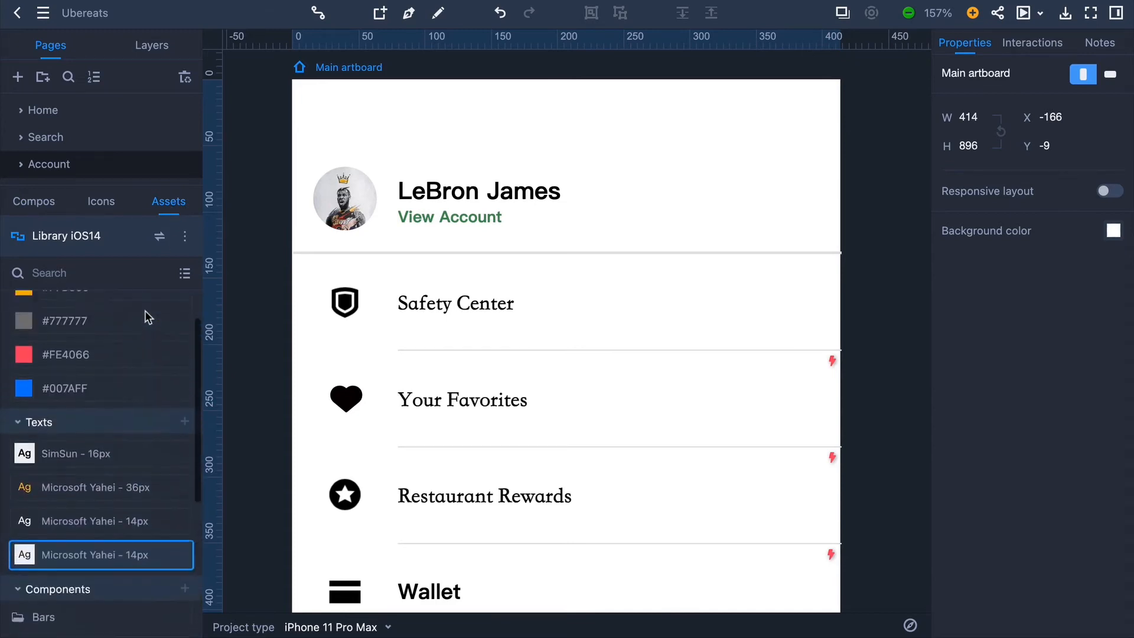
scroll(145, 312, "up", 1)
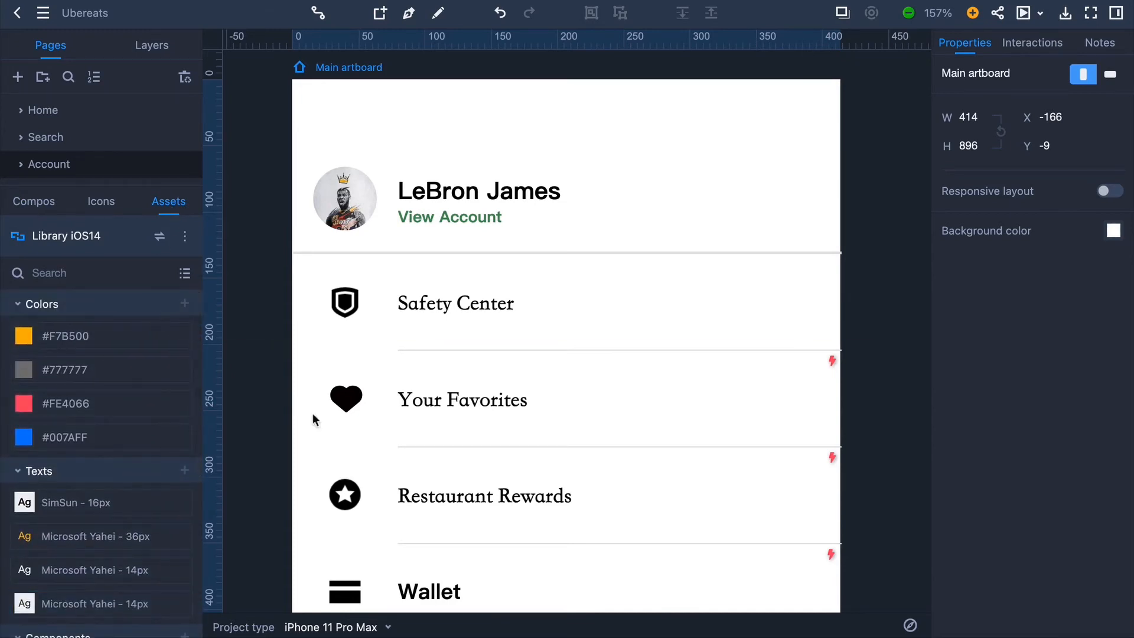
double_click(432, 591)
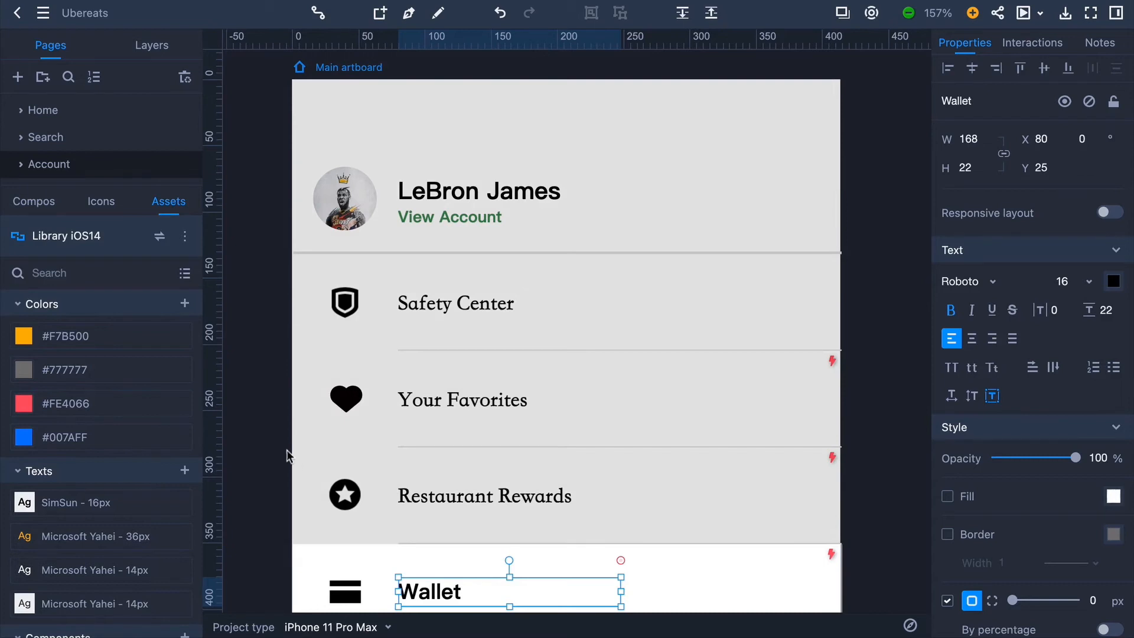
left_click(153, 507)
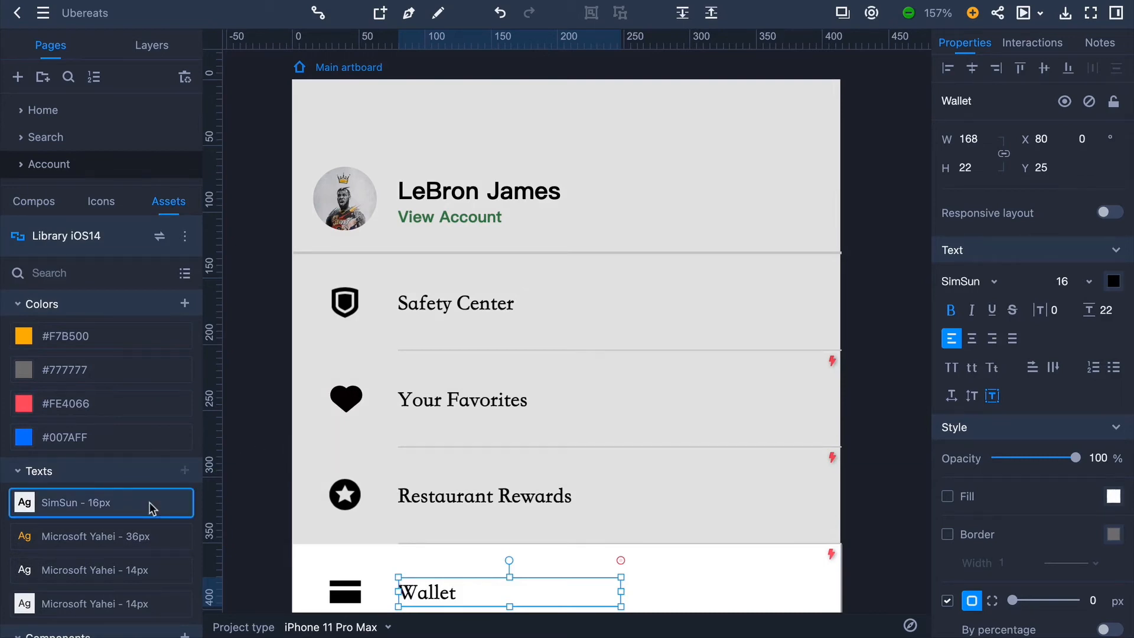
- Apply the #FE4066 color asset to the heart icon beside Your Favorites
left_click(352, 402)
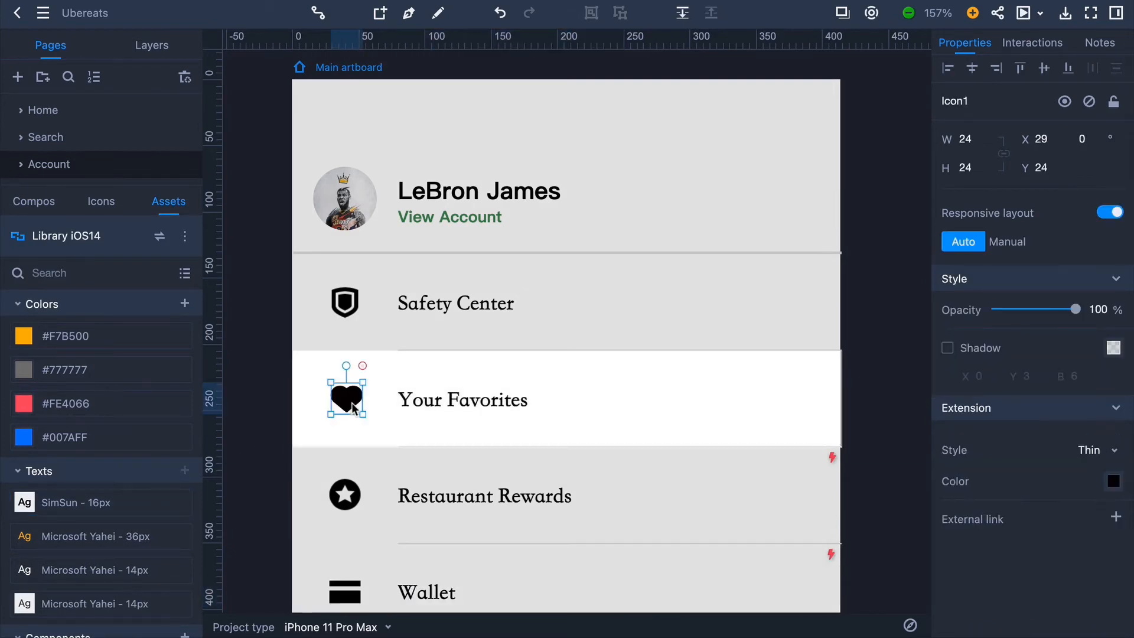
left_click(155, 400)
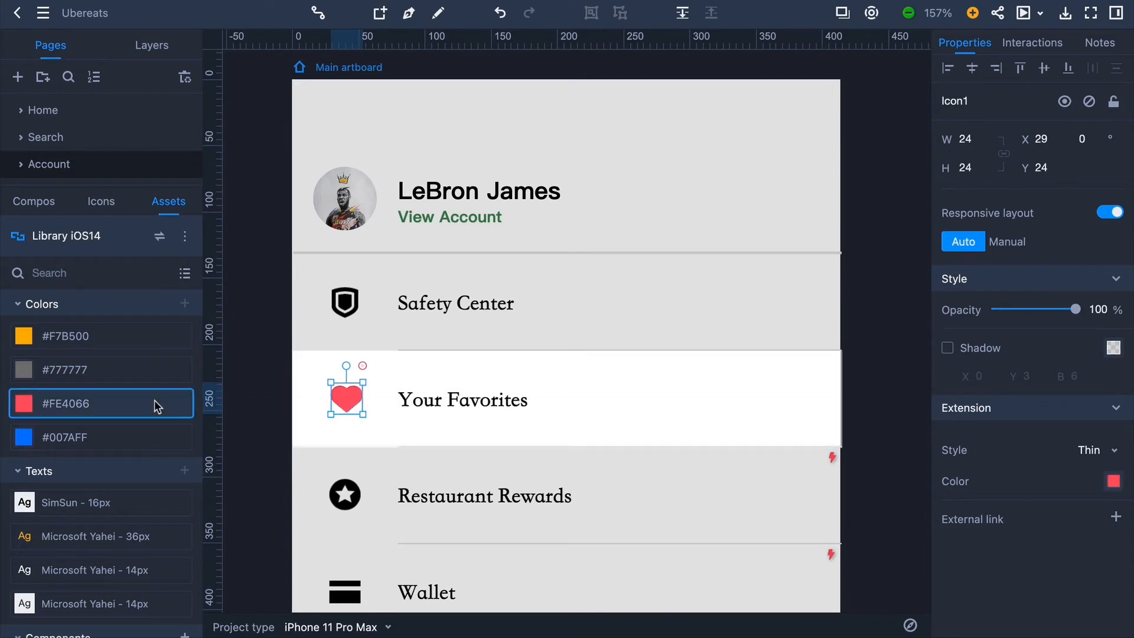
left_click(514, 402)
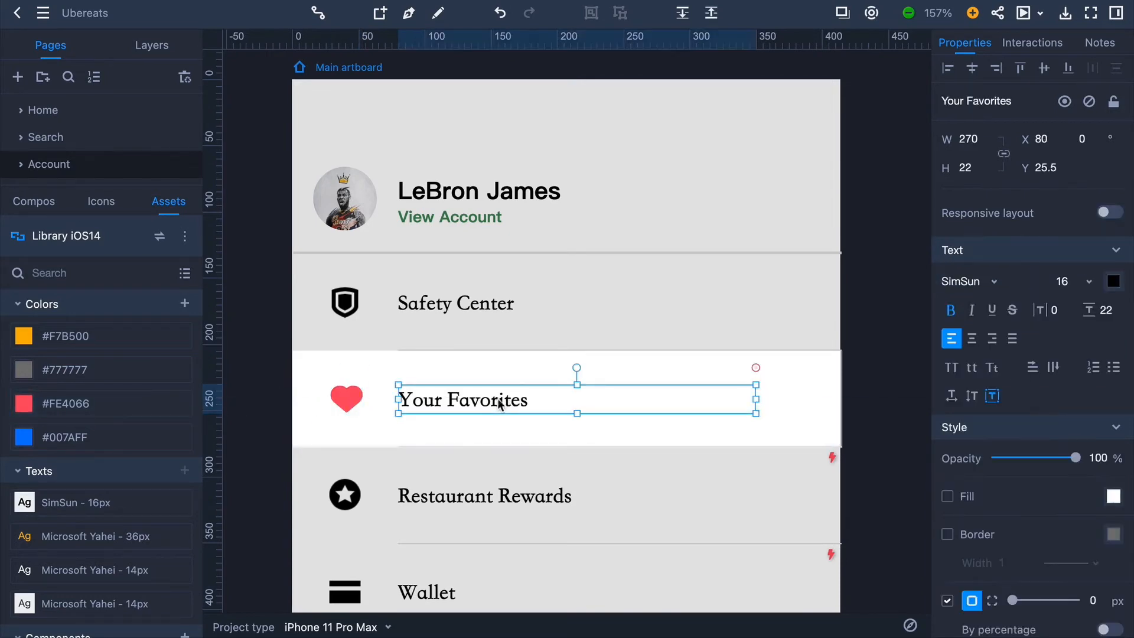
right_click(155, 367)
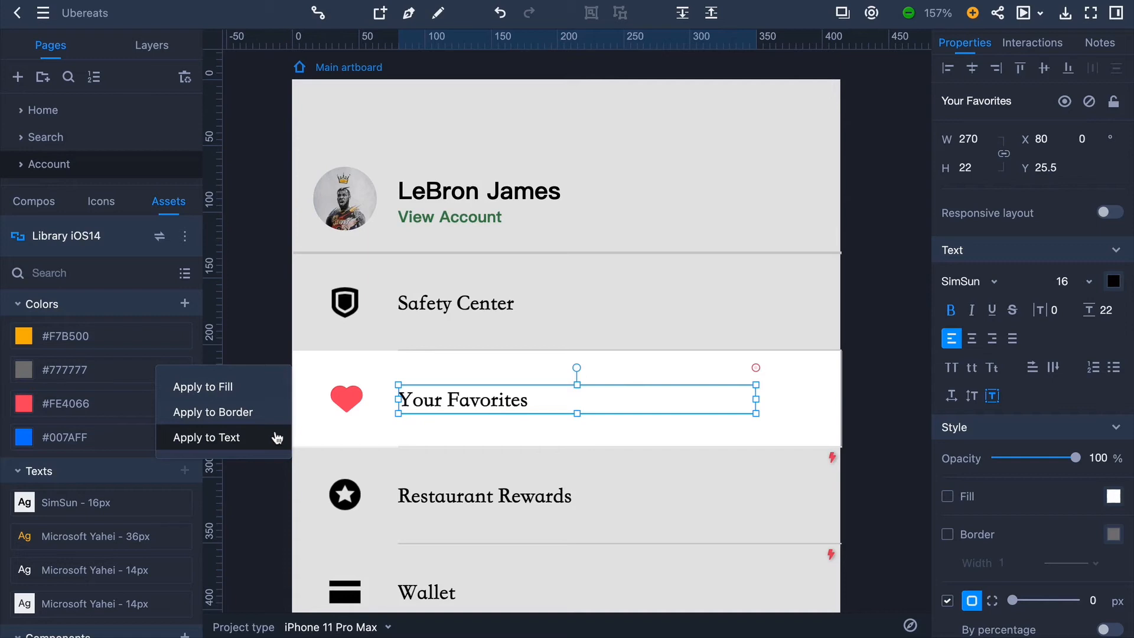
left_click(271, 333)
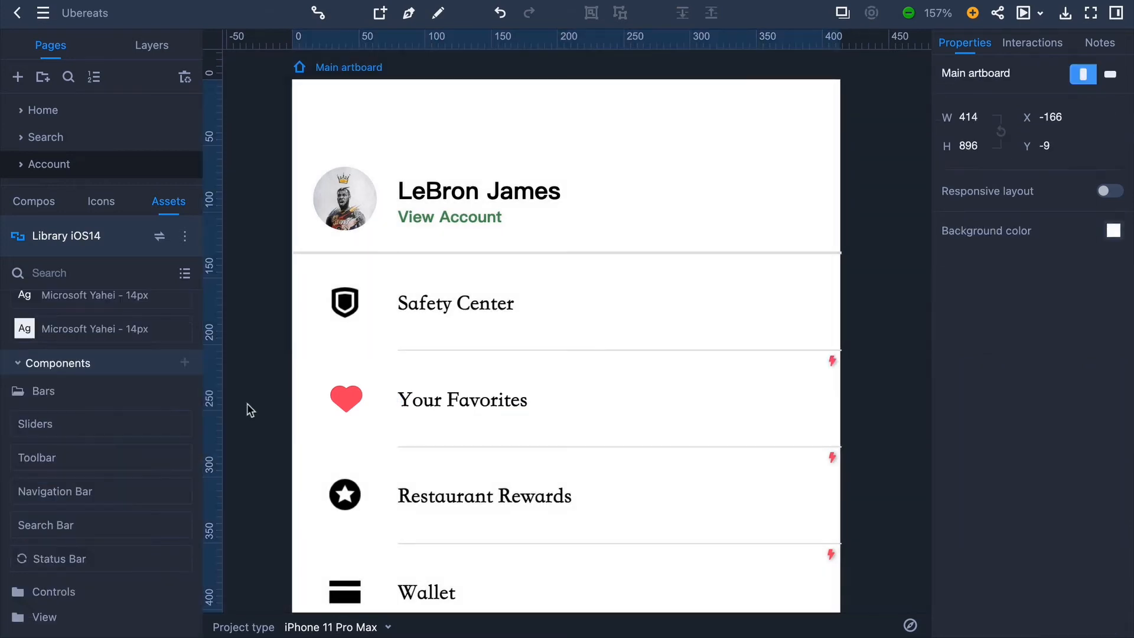
- Place the Status Bar component from the Bars group at the artboard's top-left corner and stretch it to the full artboard width
left_click_drag(145, 558, 298, 85)
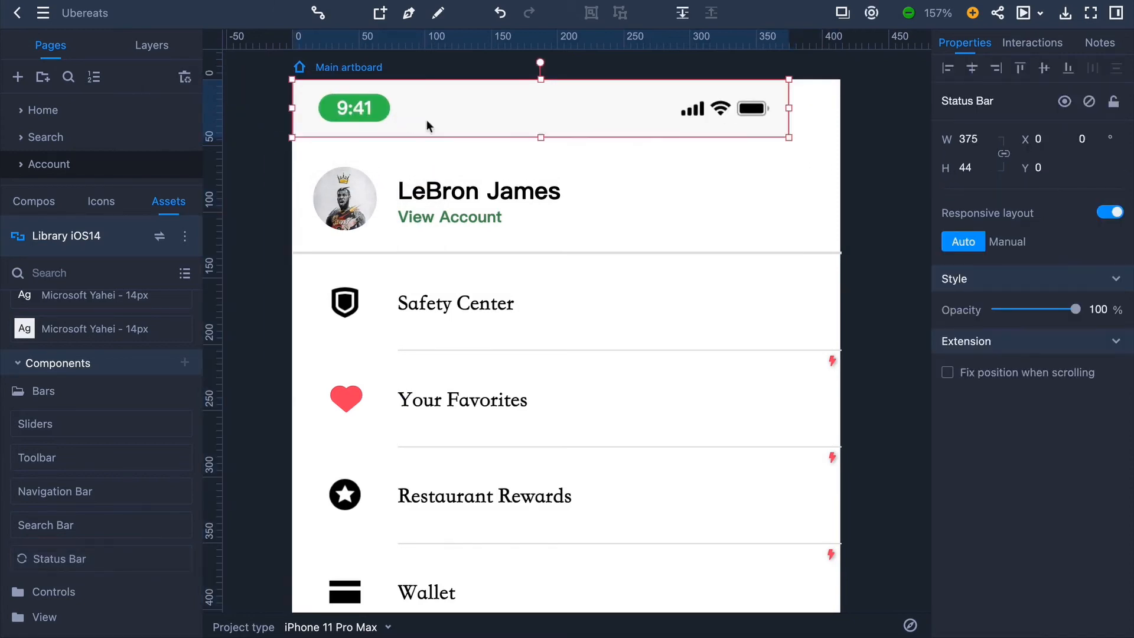
left_click_drag(790, 108, 842, 112)
left_click(875, 142)
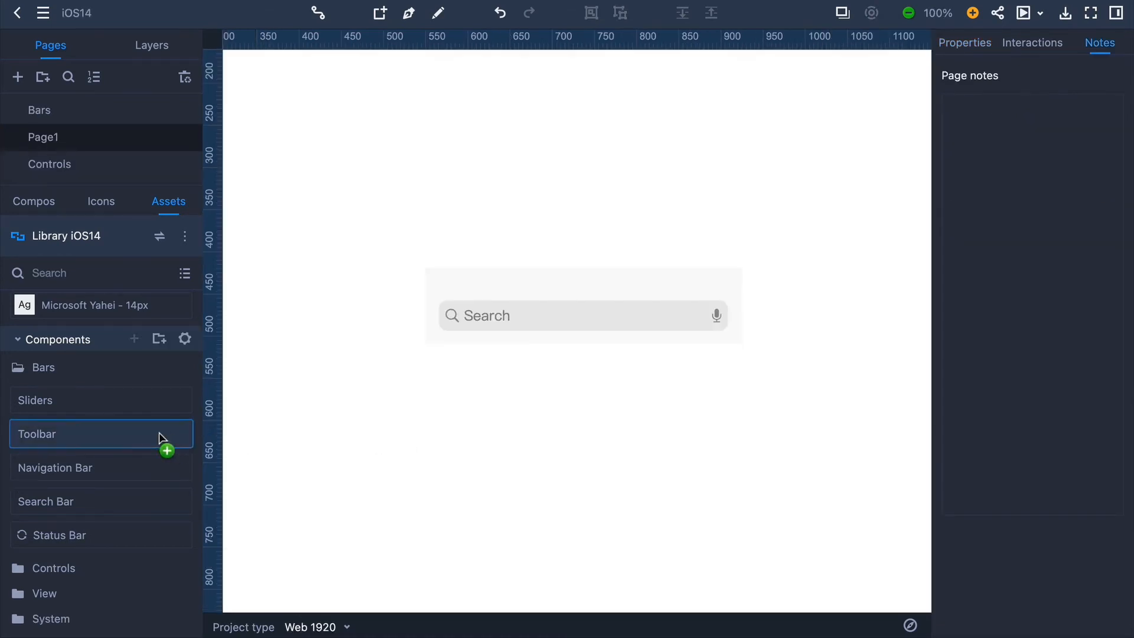
- Rename the Toolbar component in the Bars group as Toolbar-2
right_click(160, 439)
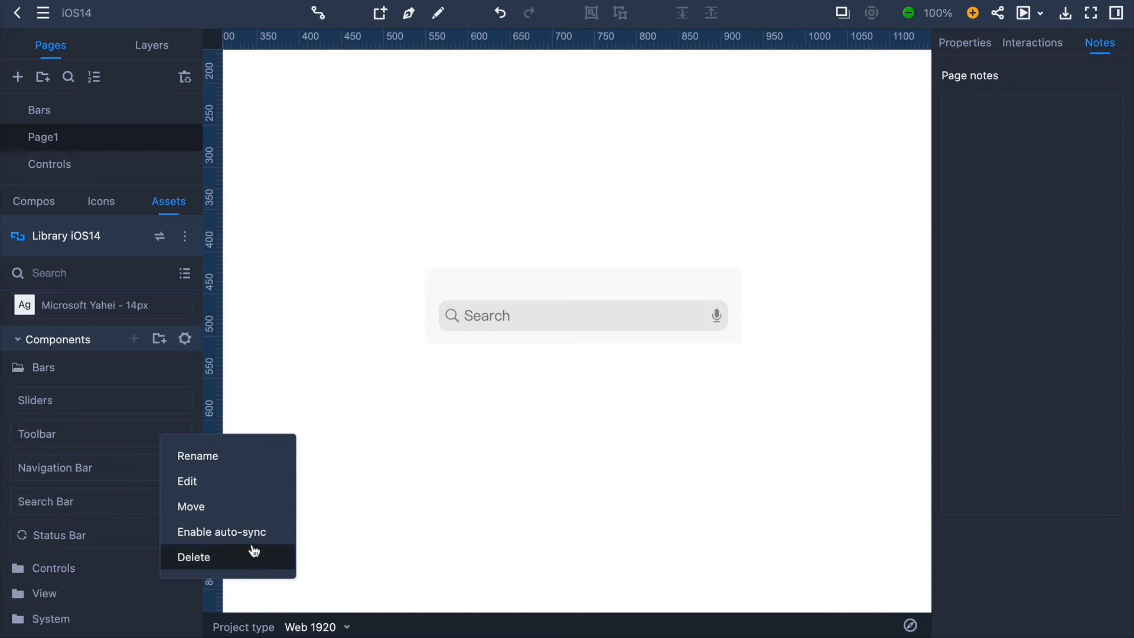
left_click(252, 454)
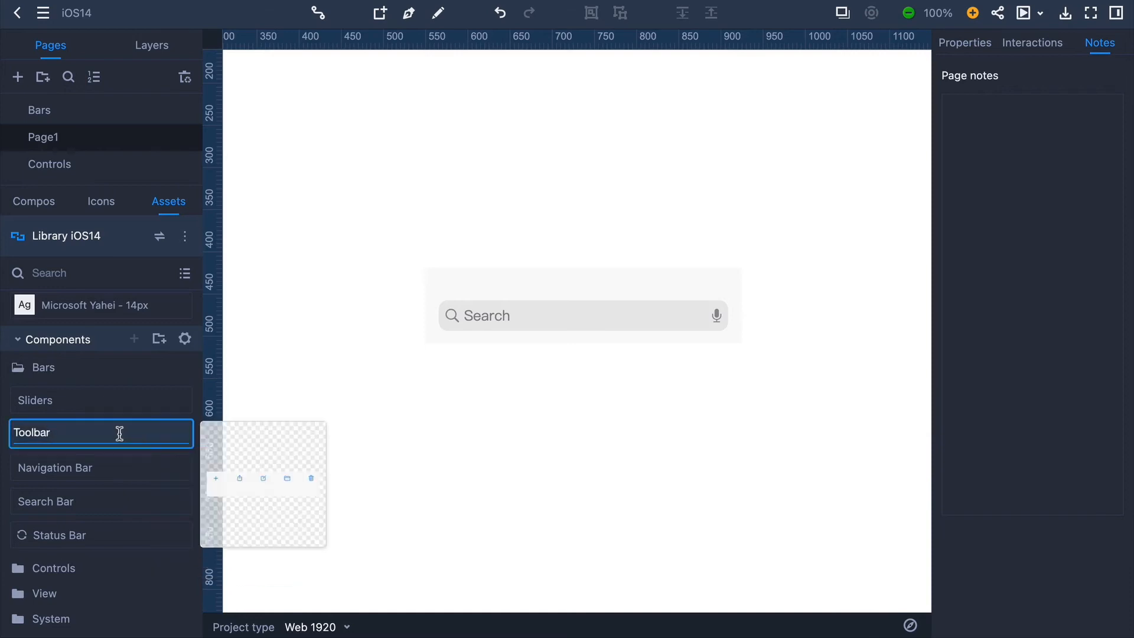
type("-2")
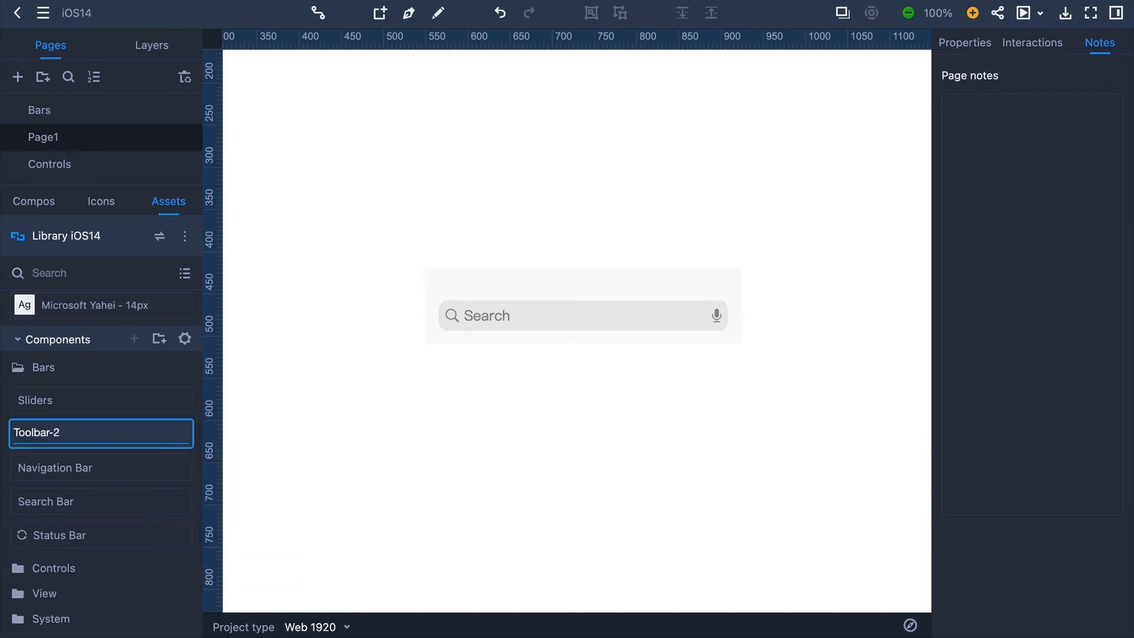
key("Return")
- Reorder the text assets so that Microsoft Yahei 36px comes before SimSun 16px
scroll(118, 413, "up", 3)
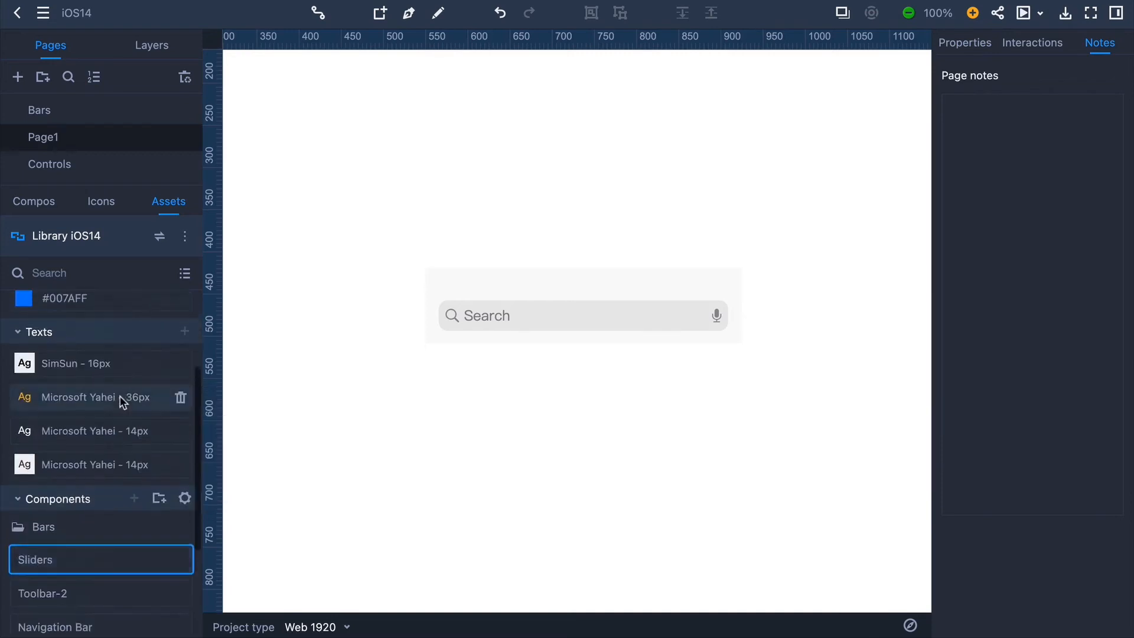
left_click_drag(126, 421, 122, 381)
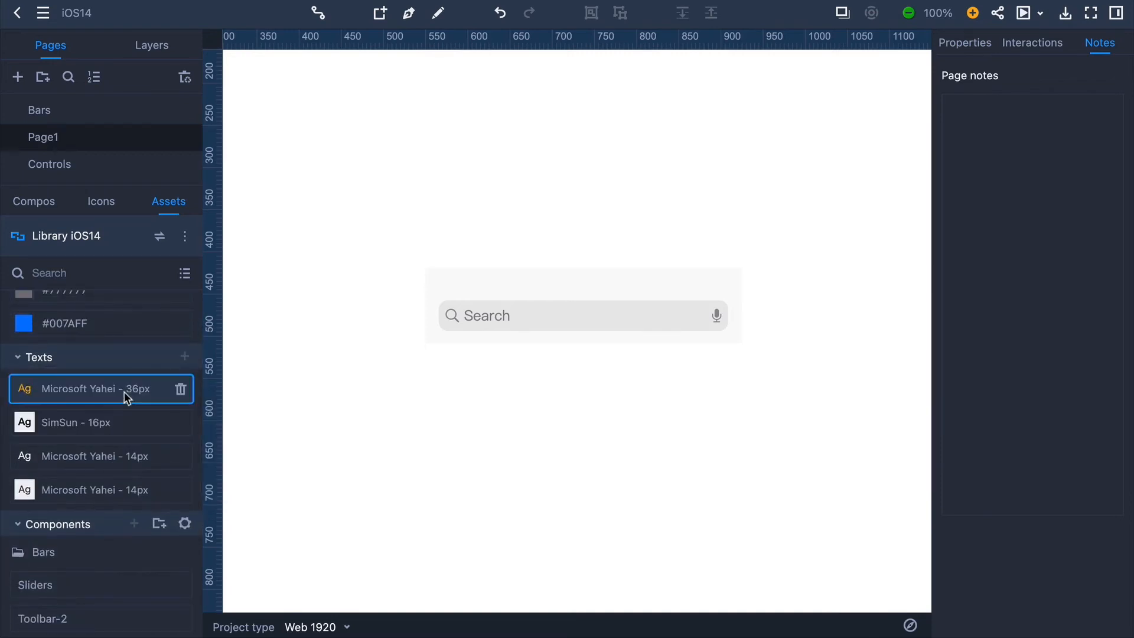
scroll(105, 464, "up", 2)
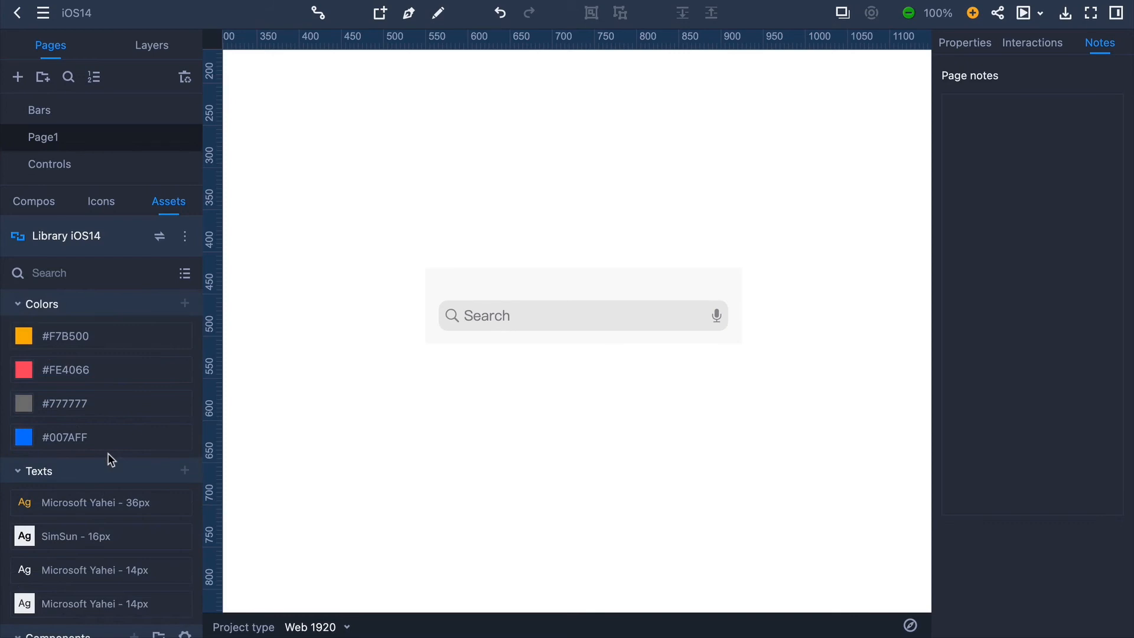
- Add a new component group named More to the Library iOS14 assets
scroll(107, 452, "down", 5)
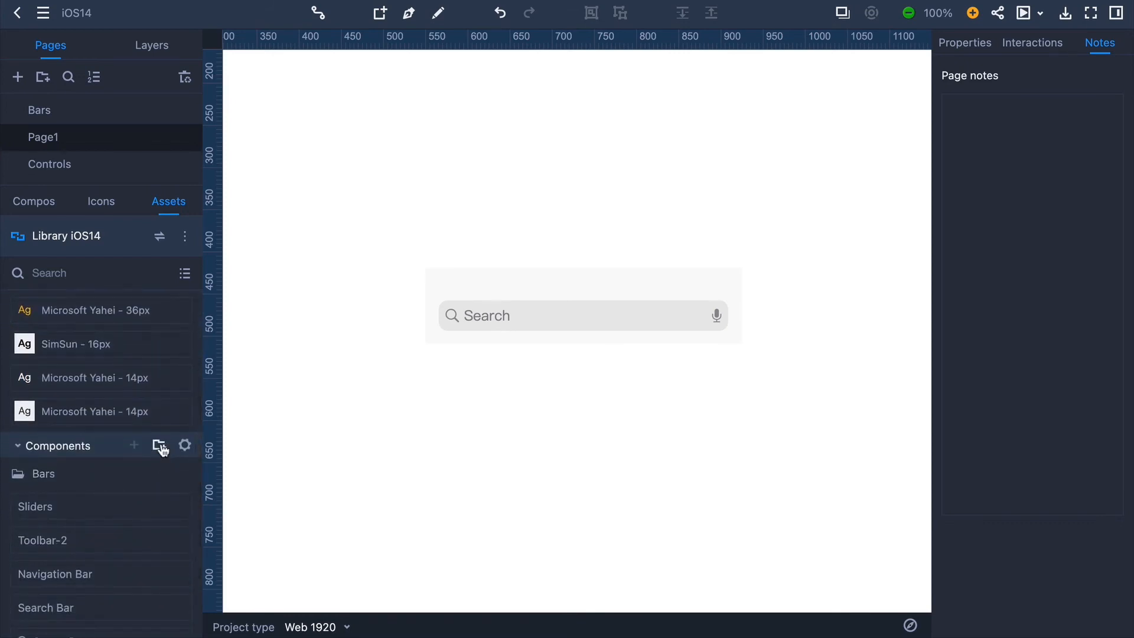
left_click(160, 447)
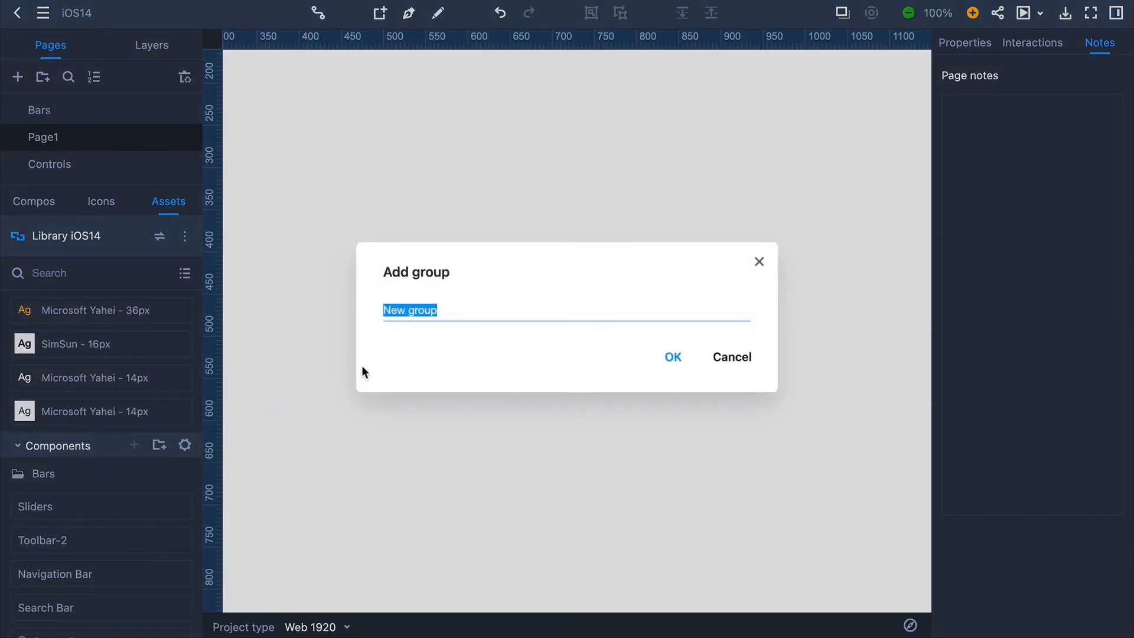
type("More")
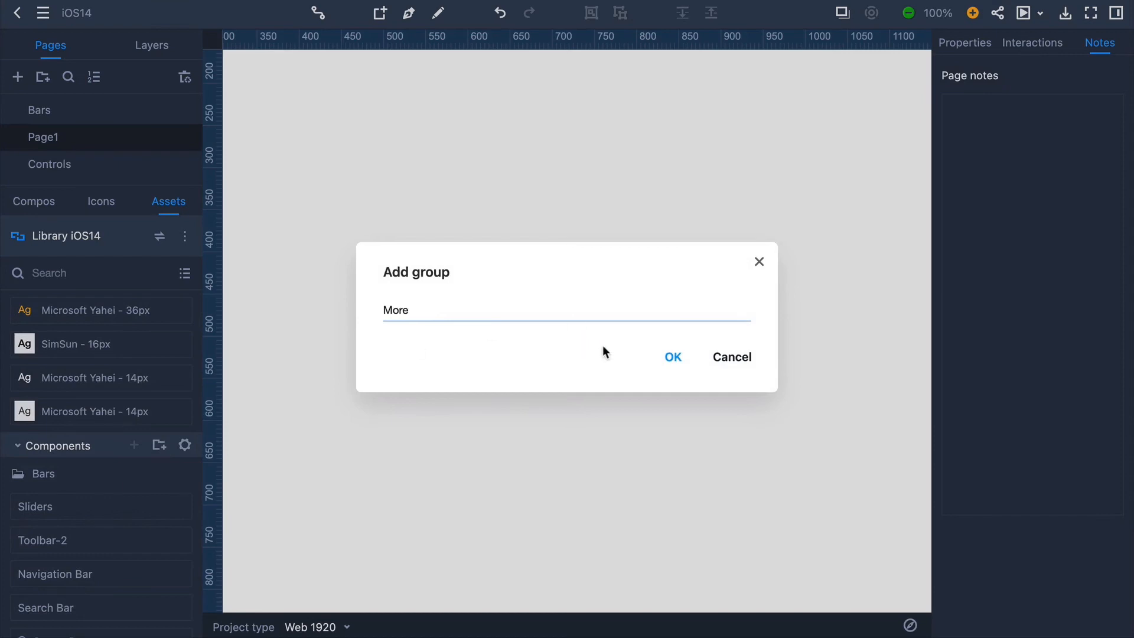
left_click(672, 356)
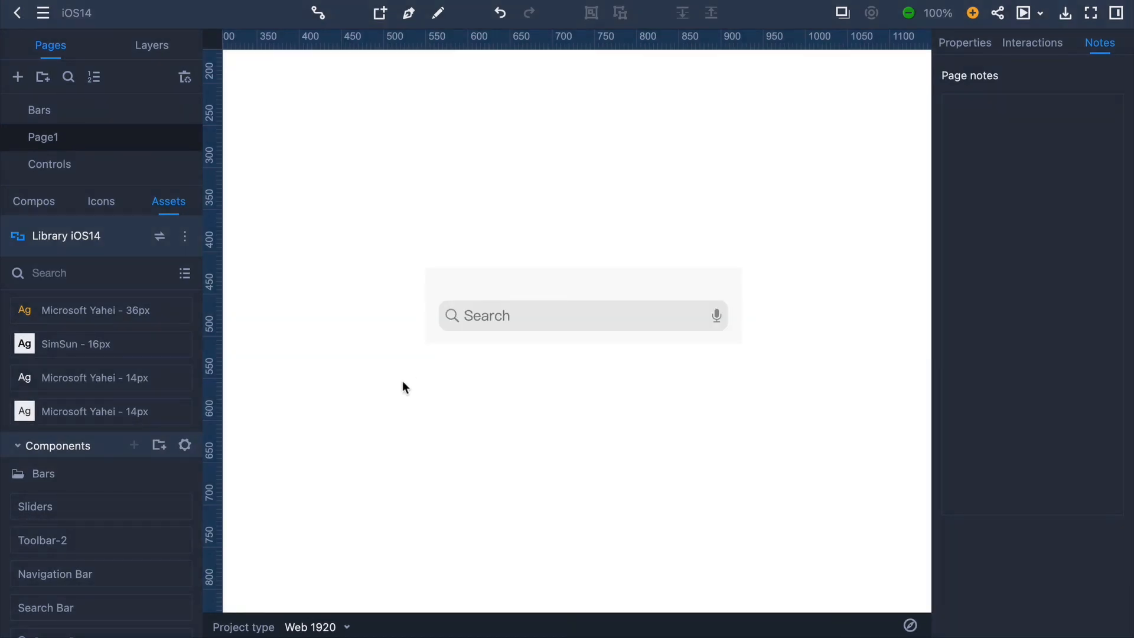
- Move the Sliders and Toolbar-2 components from the Bars group to the More group in the asset manager
left_click(184, 445)
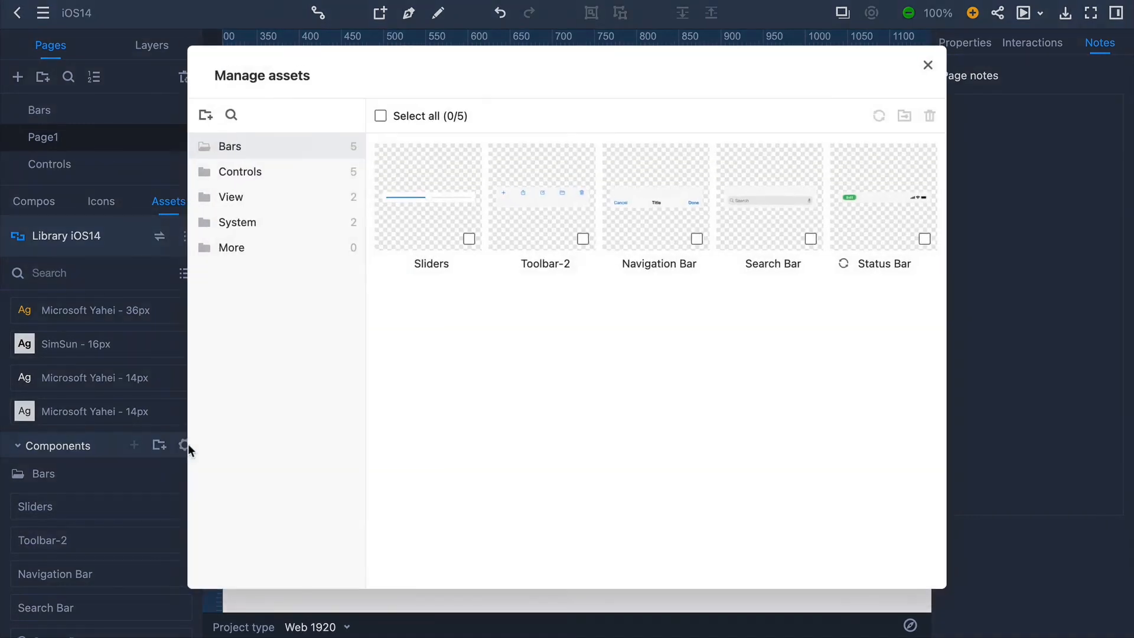
left_click(475, 242)
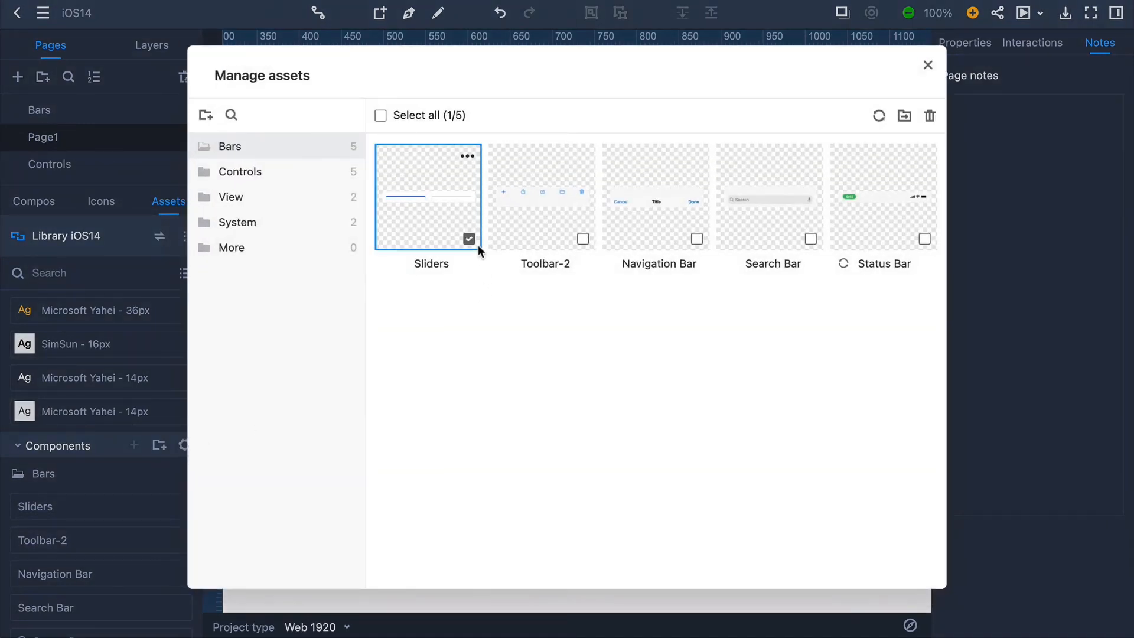
left_click(590, 241)
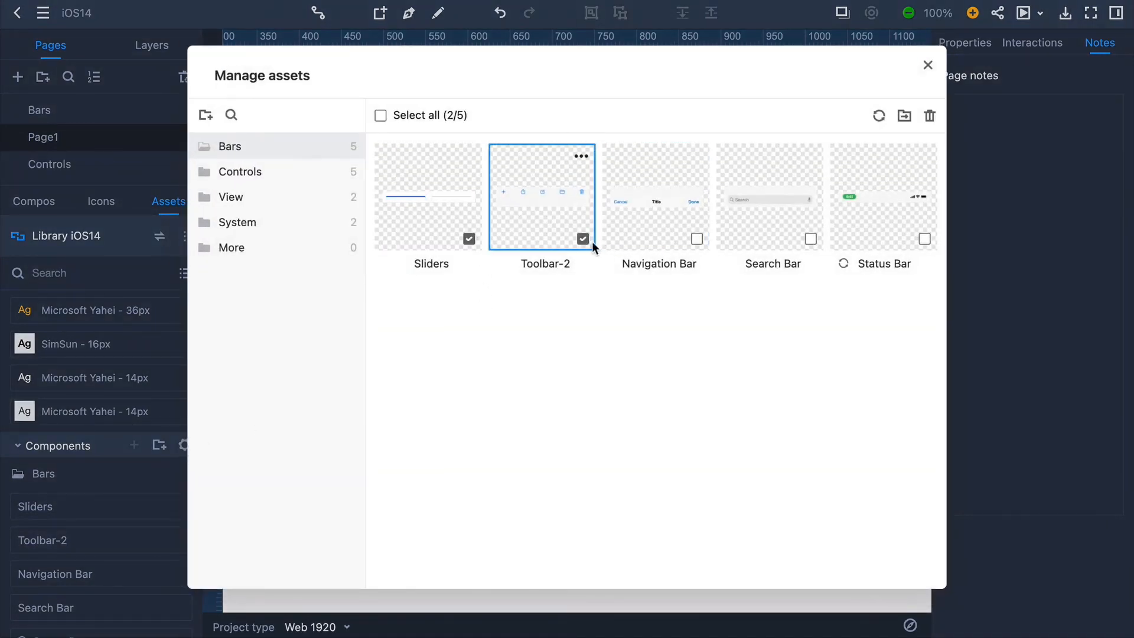
left_click(910, 122)
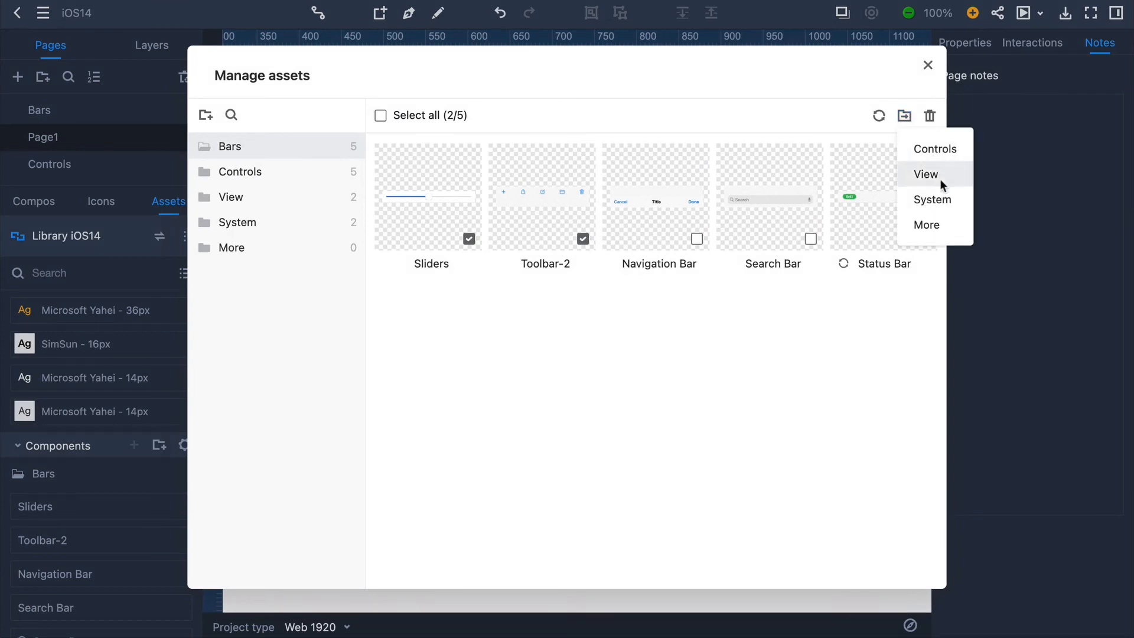
left_click(940, 223)
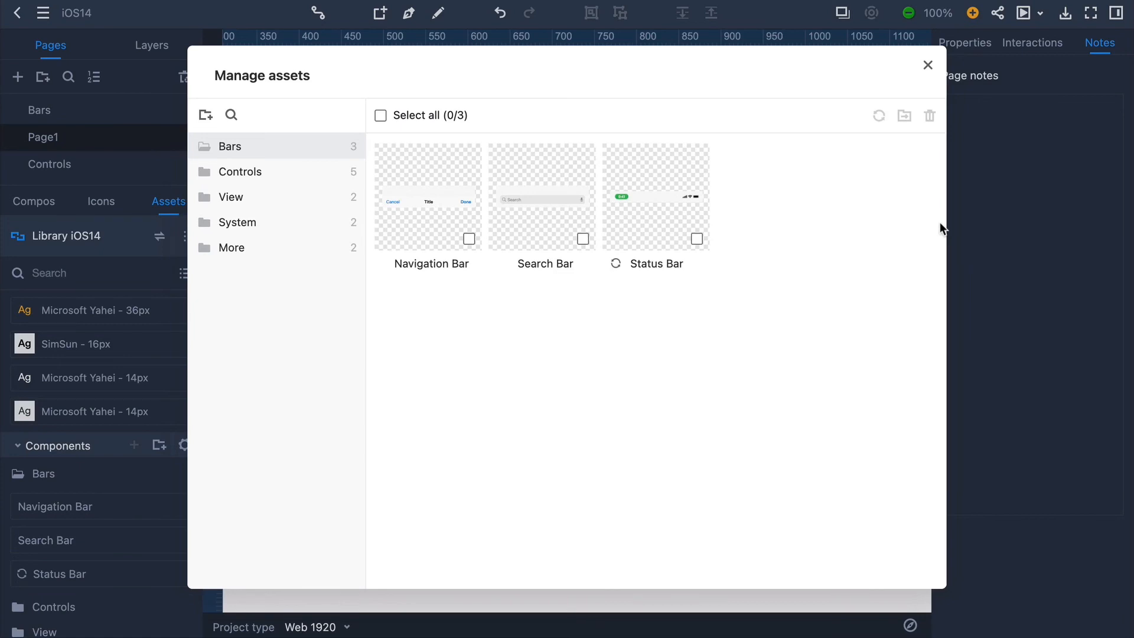
left_click(928, 66)
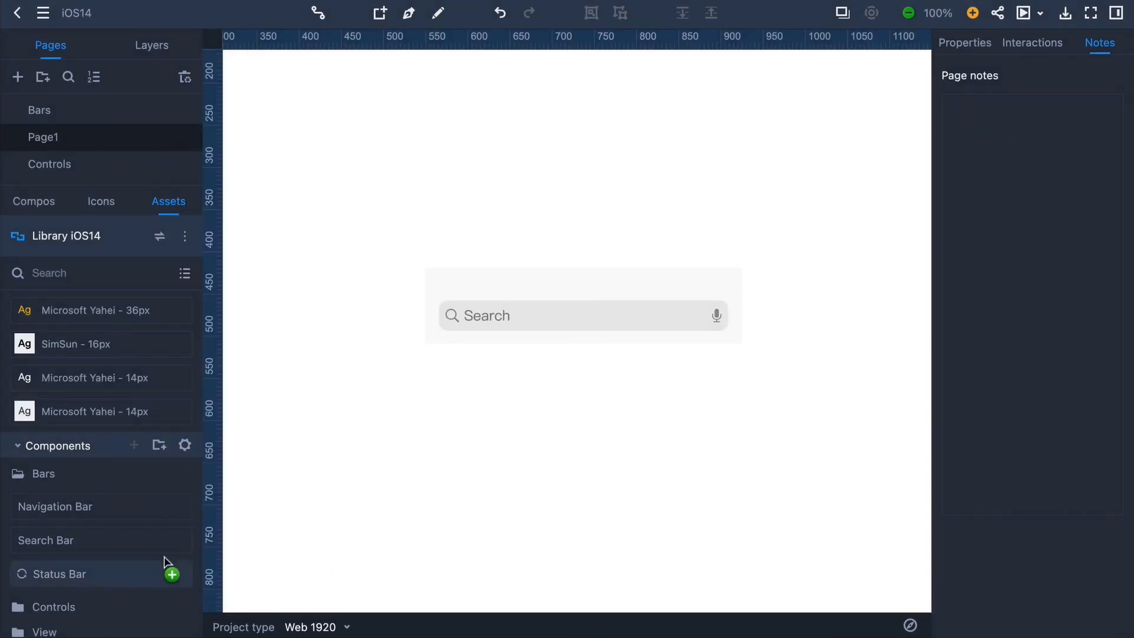
- Enable auto-sync for the Navigation Bar component in the Bars group
right_click(136, 502)
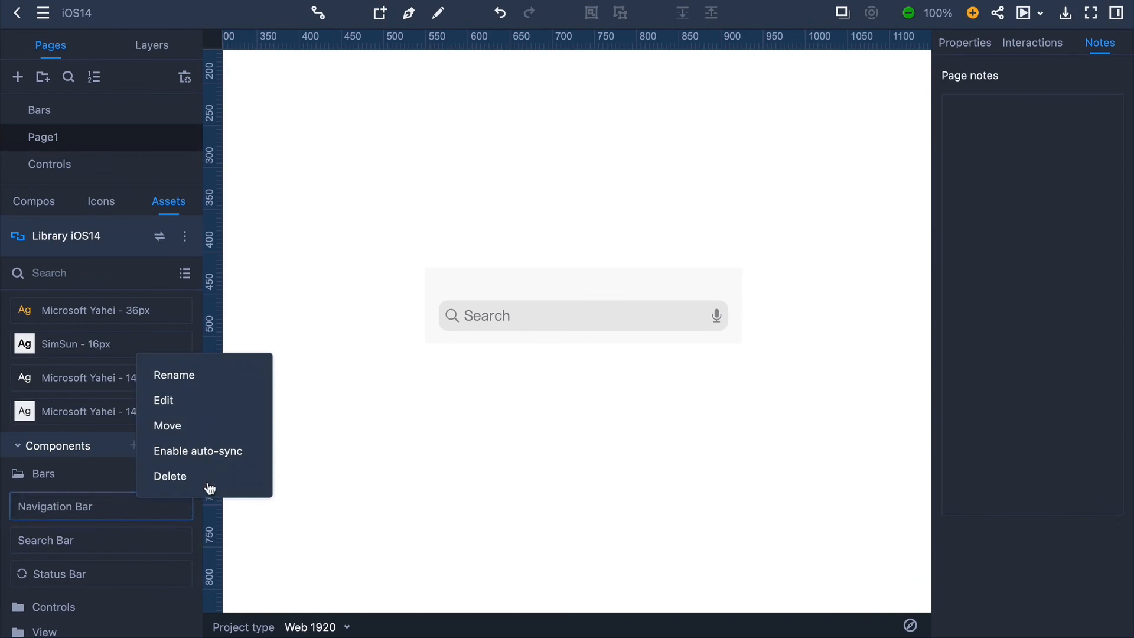
left_click(264, 454)
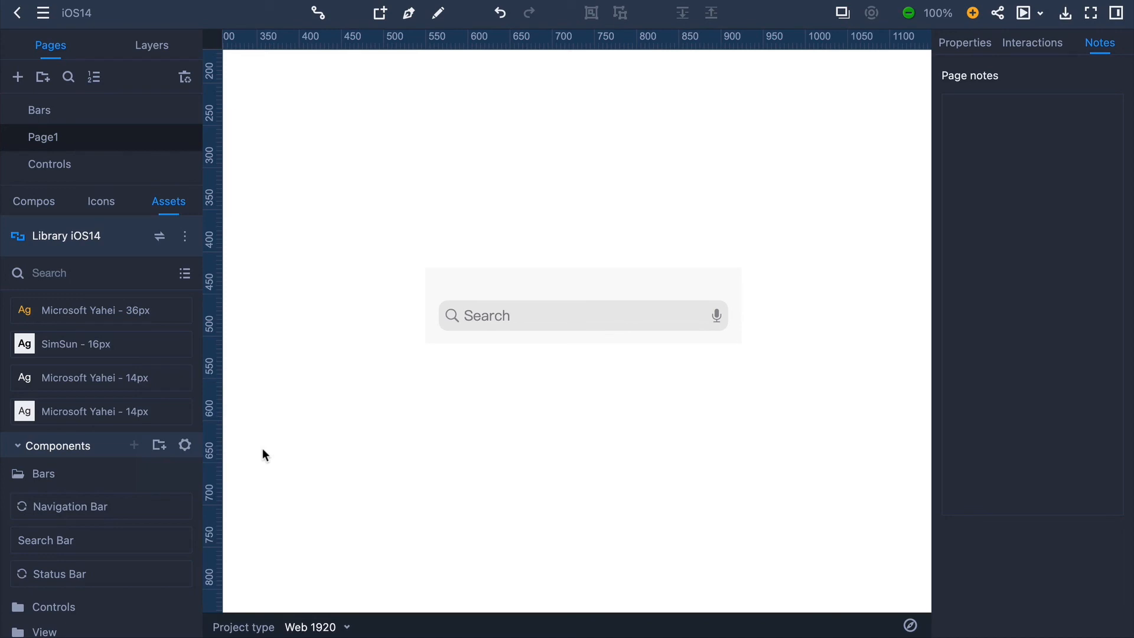
left_click(428, 444)
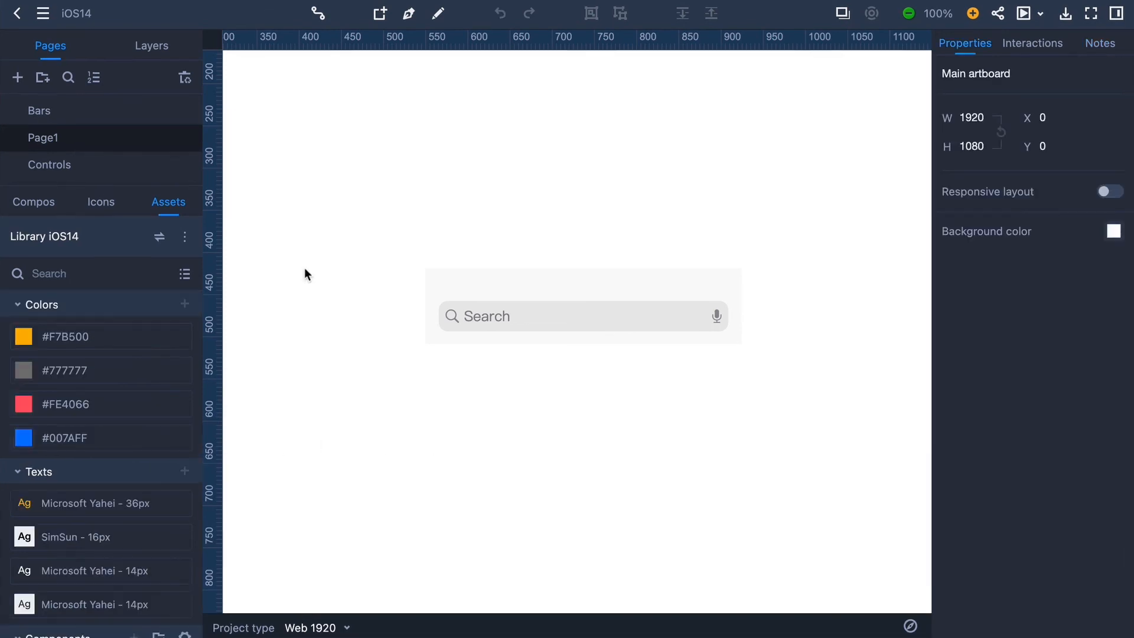
- Share the Library iOS14 asset library and confirm the sharing
left_click(186, 239)
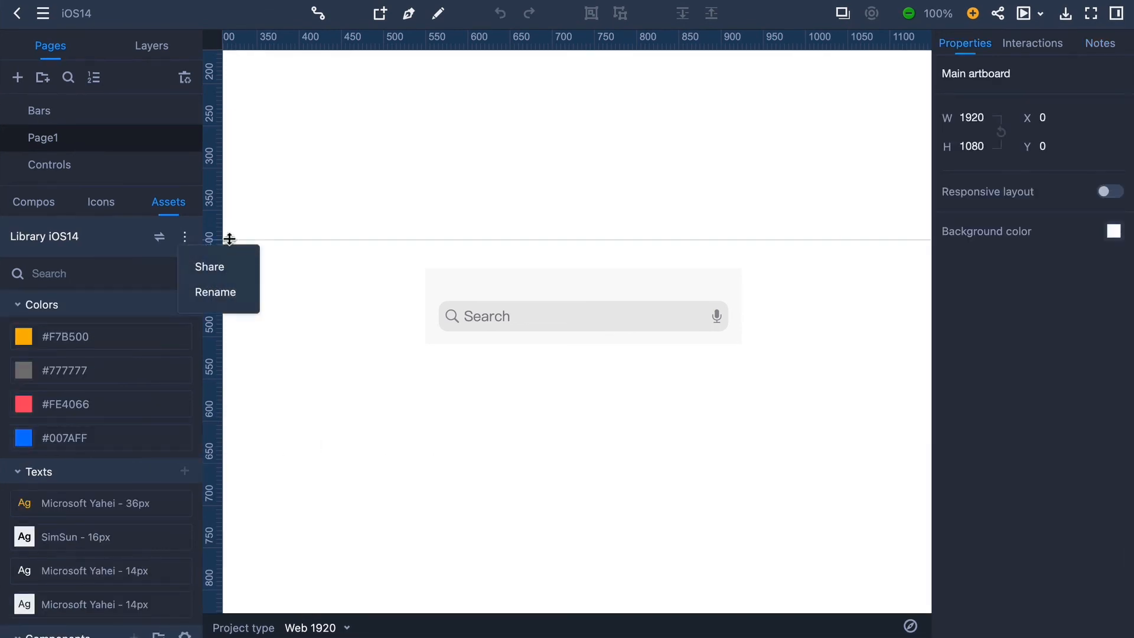
left_click(247, 266)
left_click(672, 338)
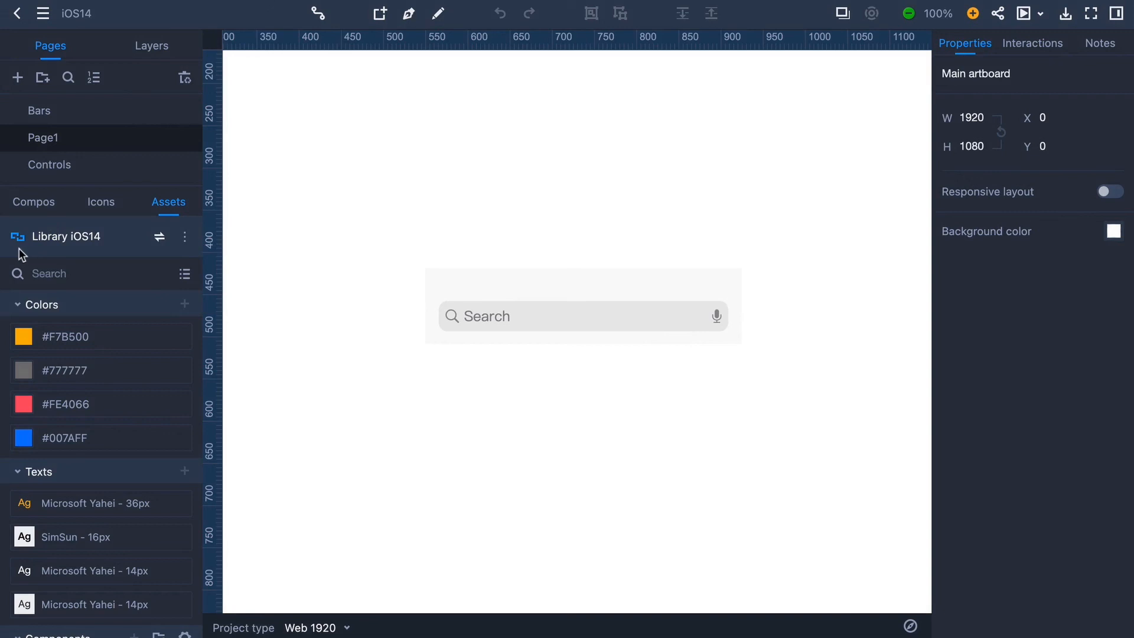
- Switch the assets to the Team Assets V1.0 library from the Tutorial project, then return to Library iOS14
left_click(159, 237)
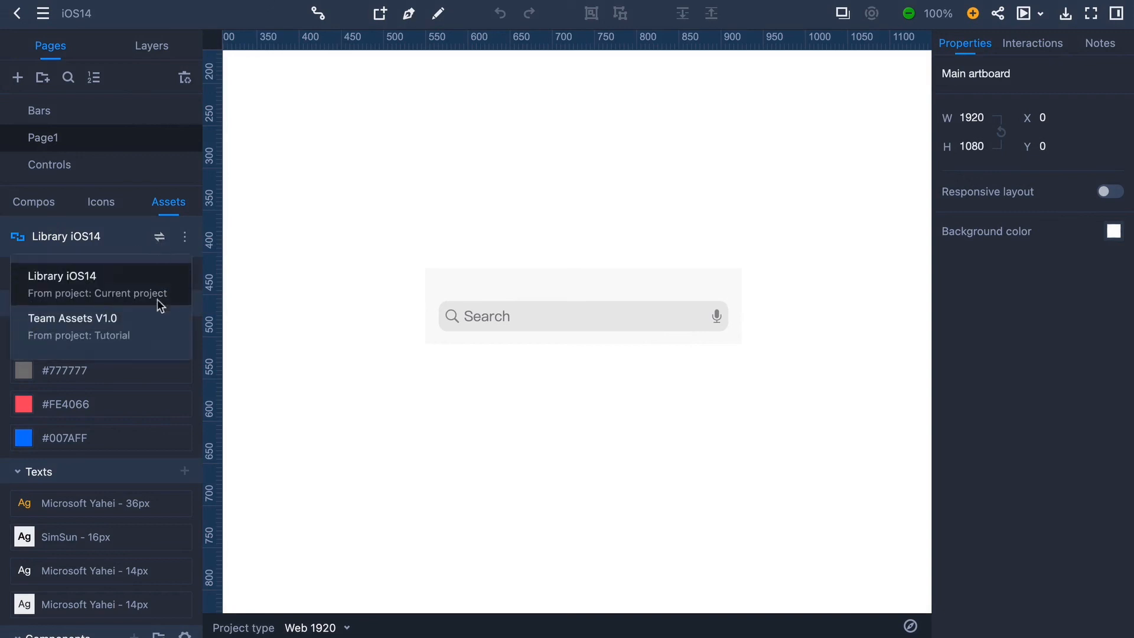
left_click(155, 322)
left_click(159, 237)
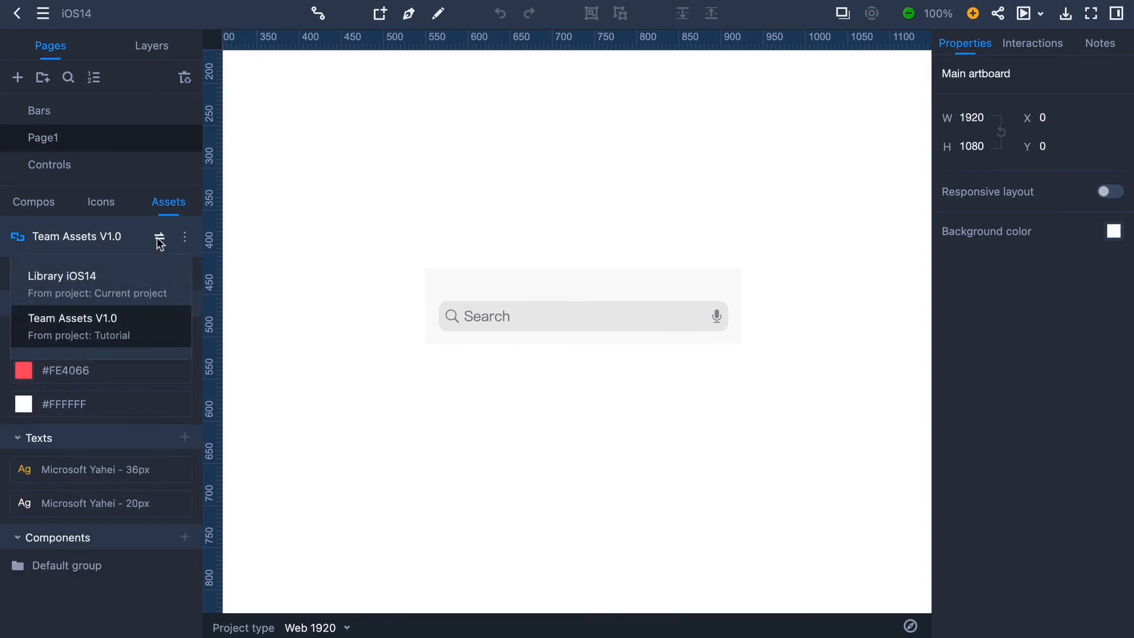
left_click(137, 285)
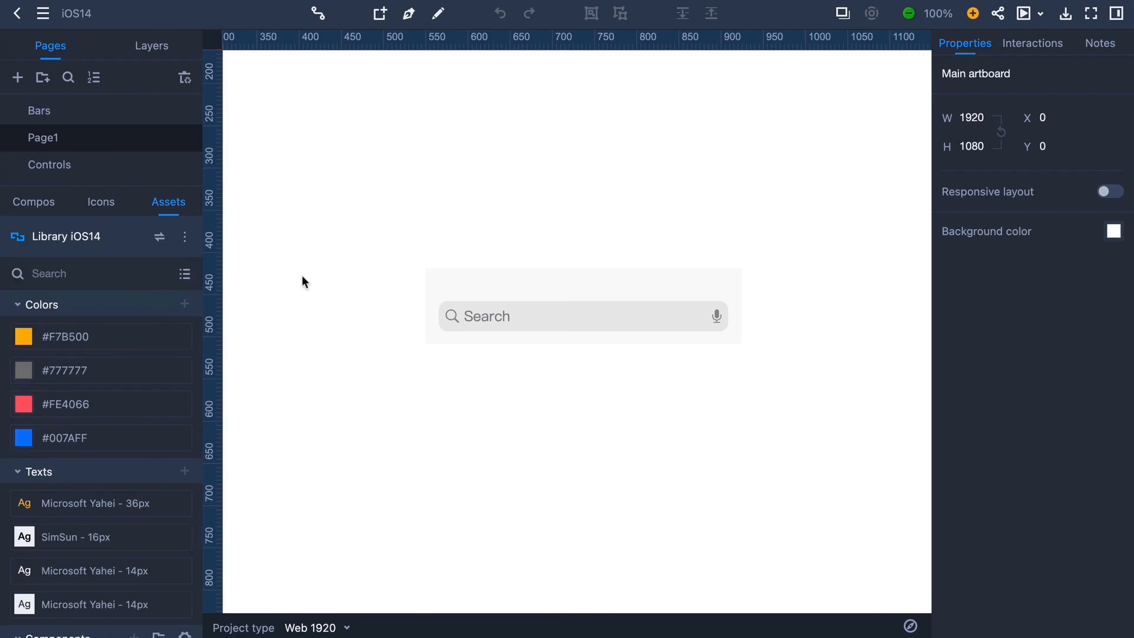